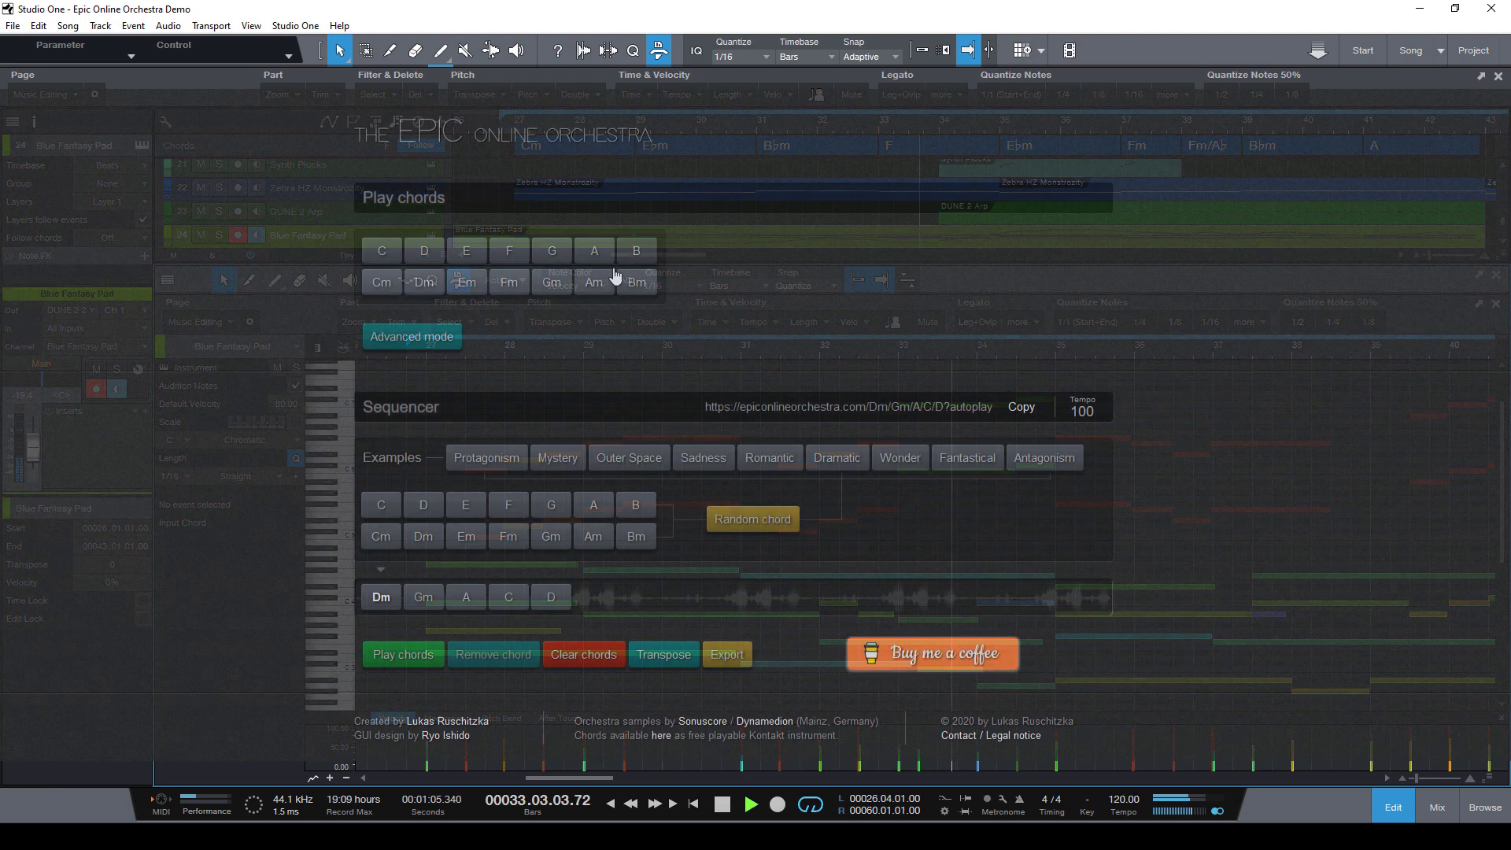
# Play the chords Fm, E, Am, B, Em, A and Cm in sequence in The Epic Online Orchestra.
pyautogui.click(507, 285)
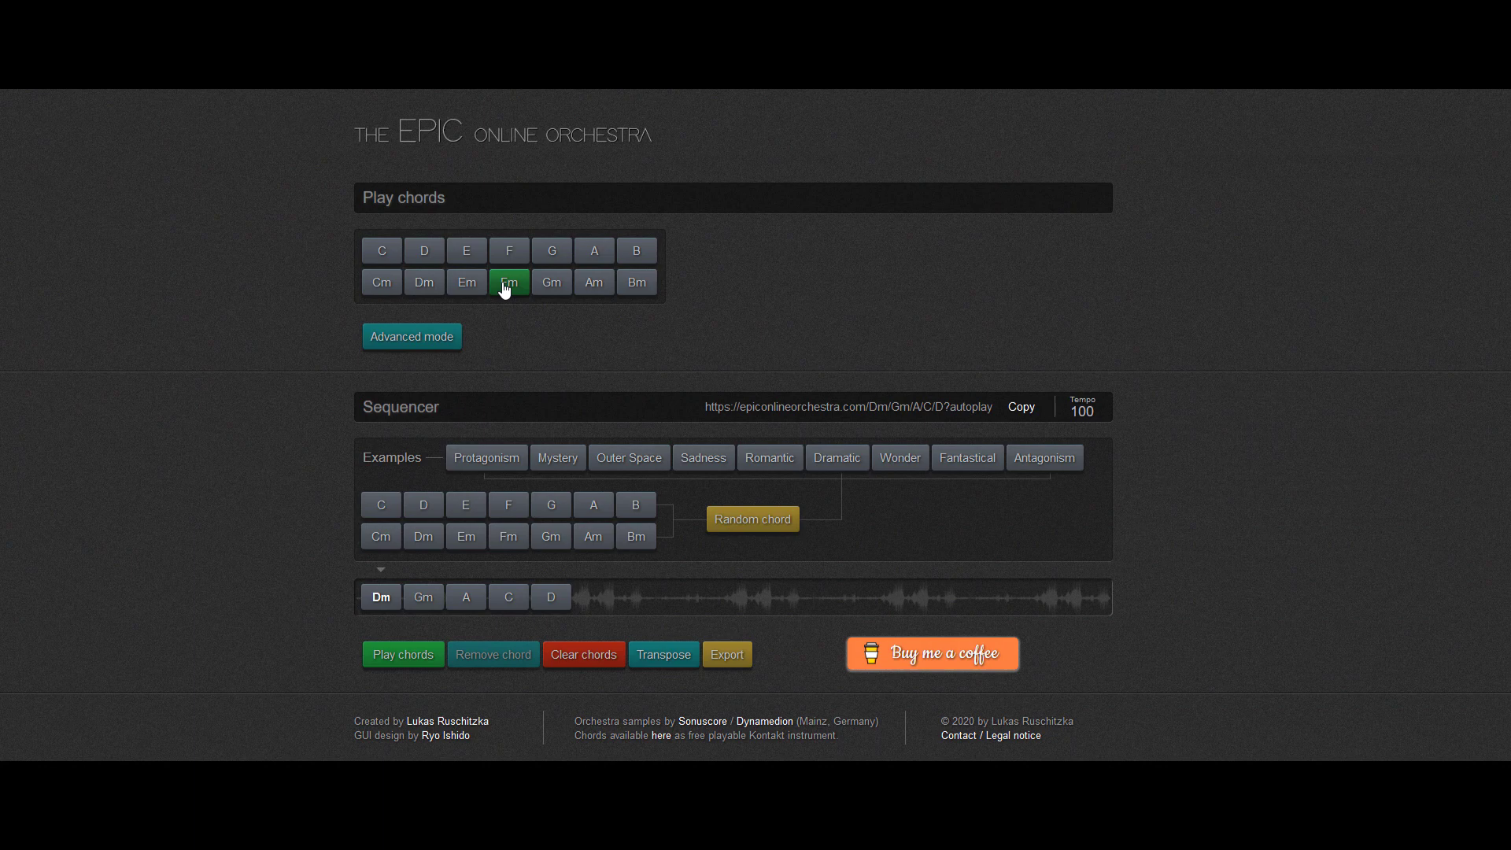
pyautogui.click(466, 257)
pyautogui.click(593, 286)
pyautogui.click(625, 260)
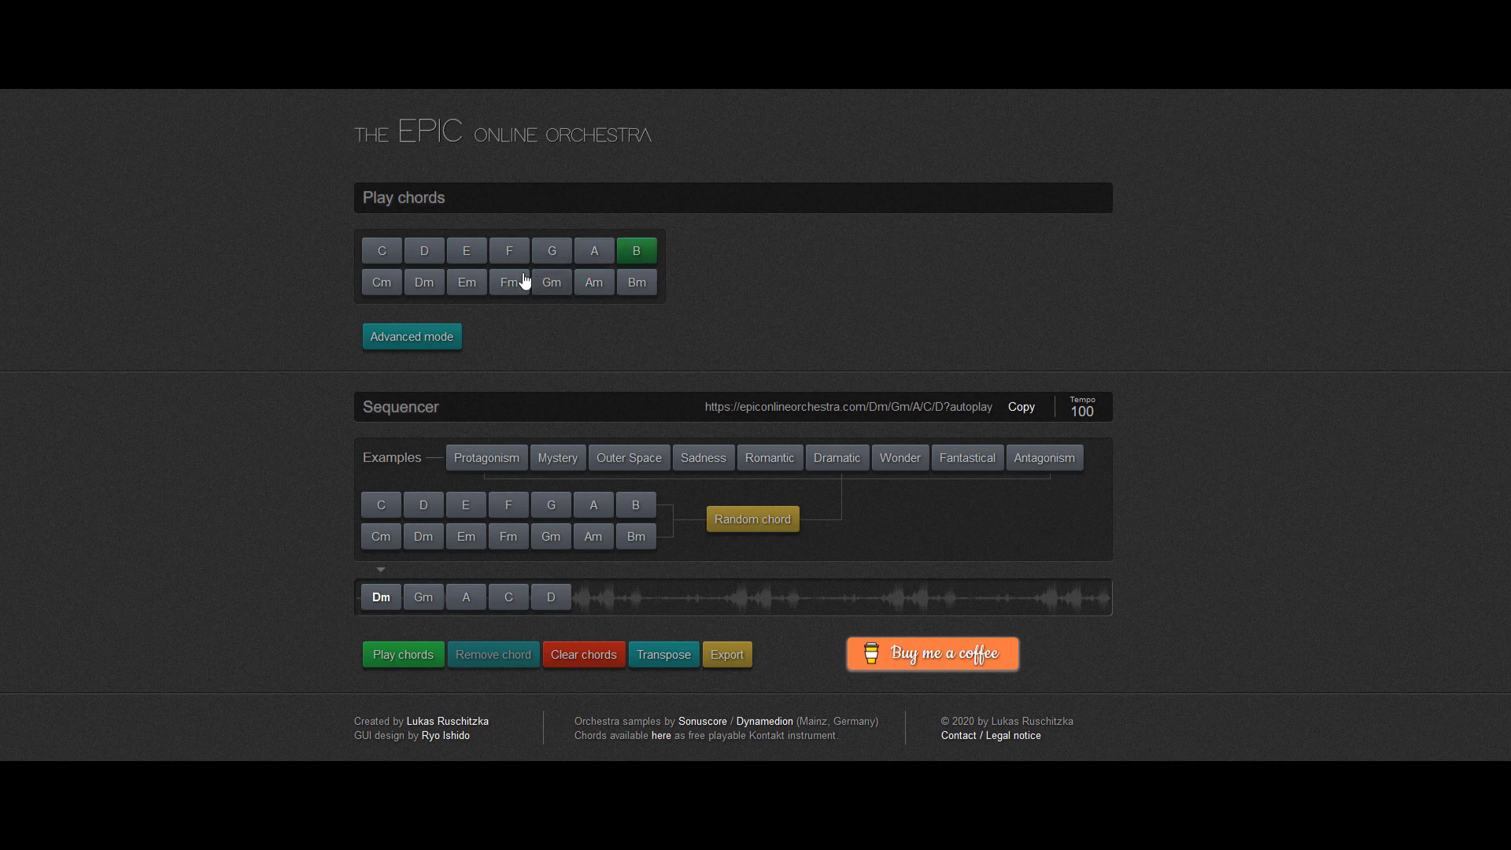
pyautogui.click(471, 285)
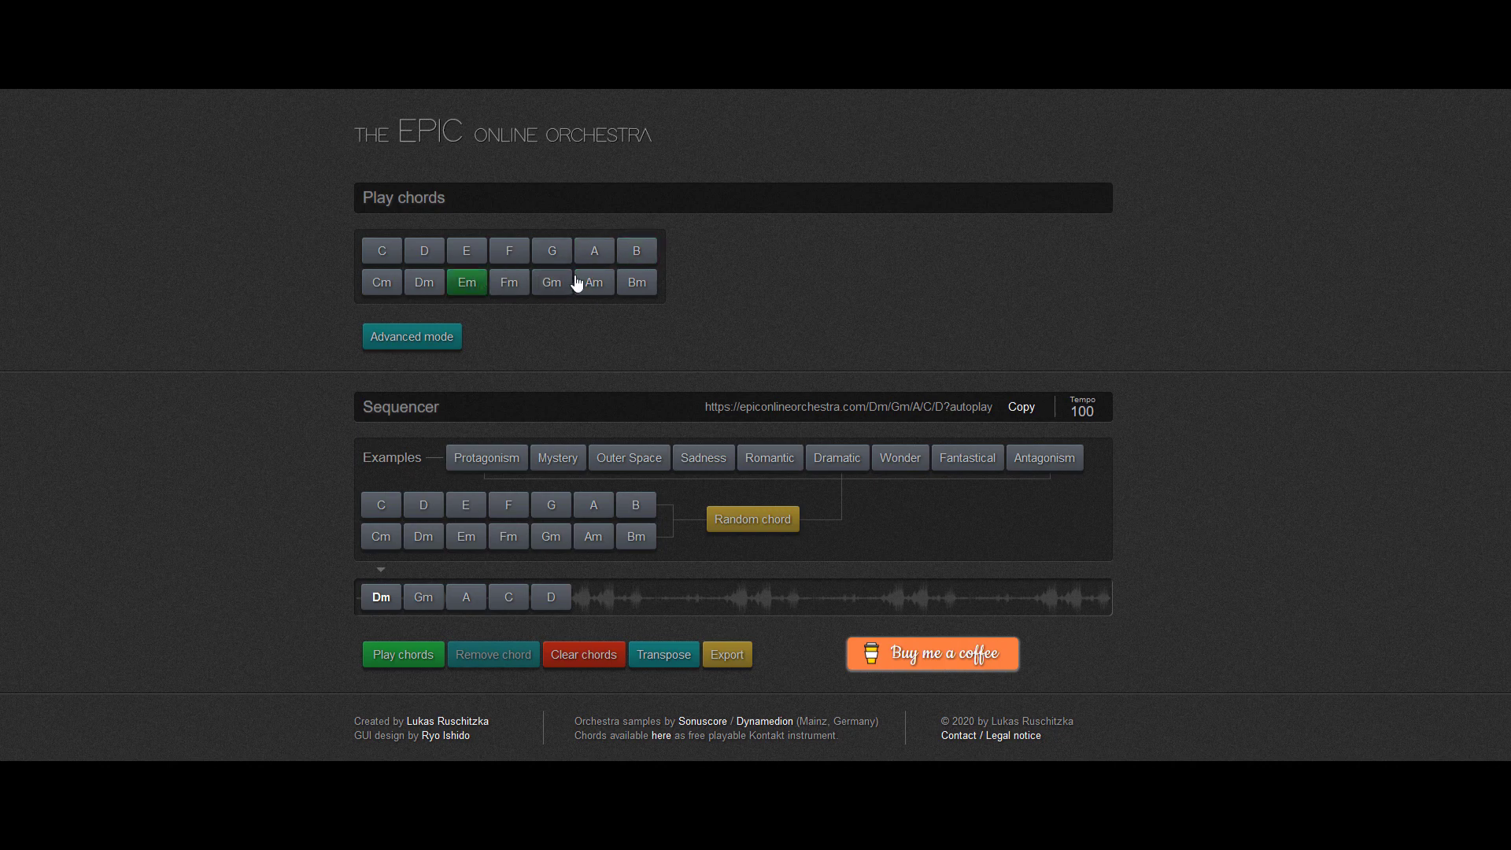
pyautogui.click(594, 253)
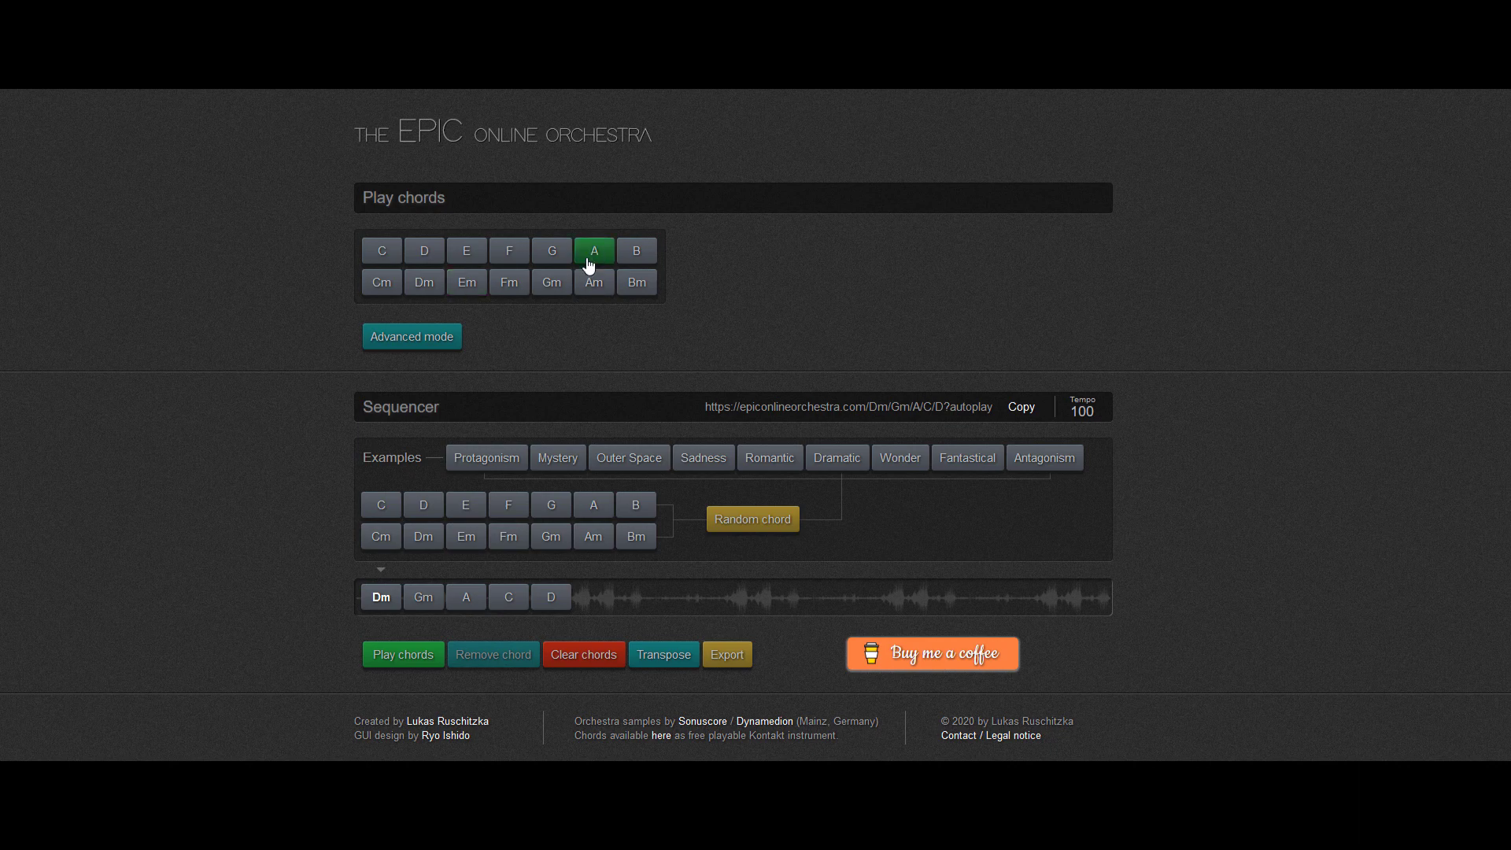
pyautogui.click(379, 285)
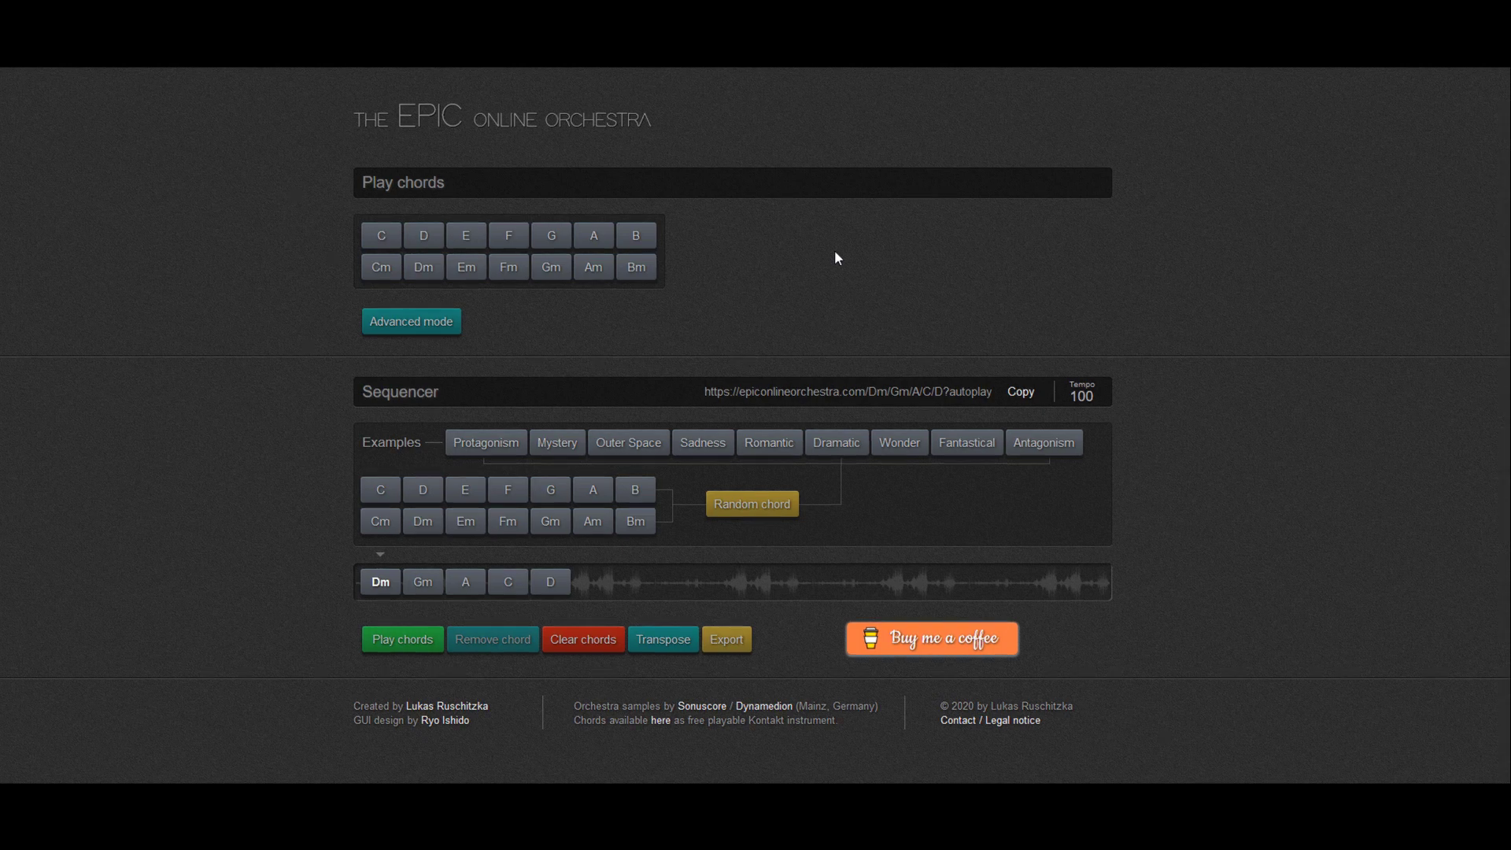
# Play the chord progression Fm, E, Am, B, Em, A, Cm and G.
pyautogui.click(504, 269)
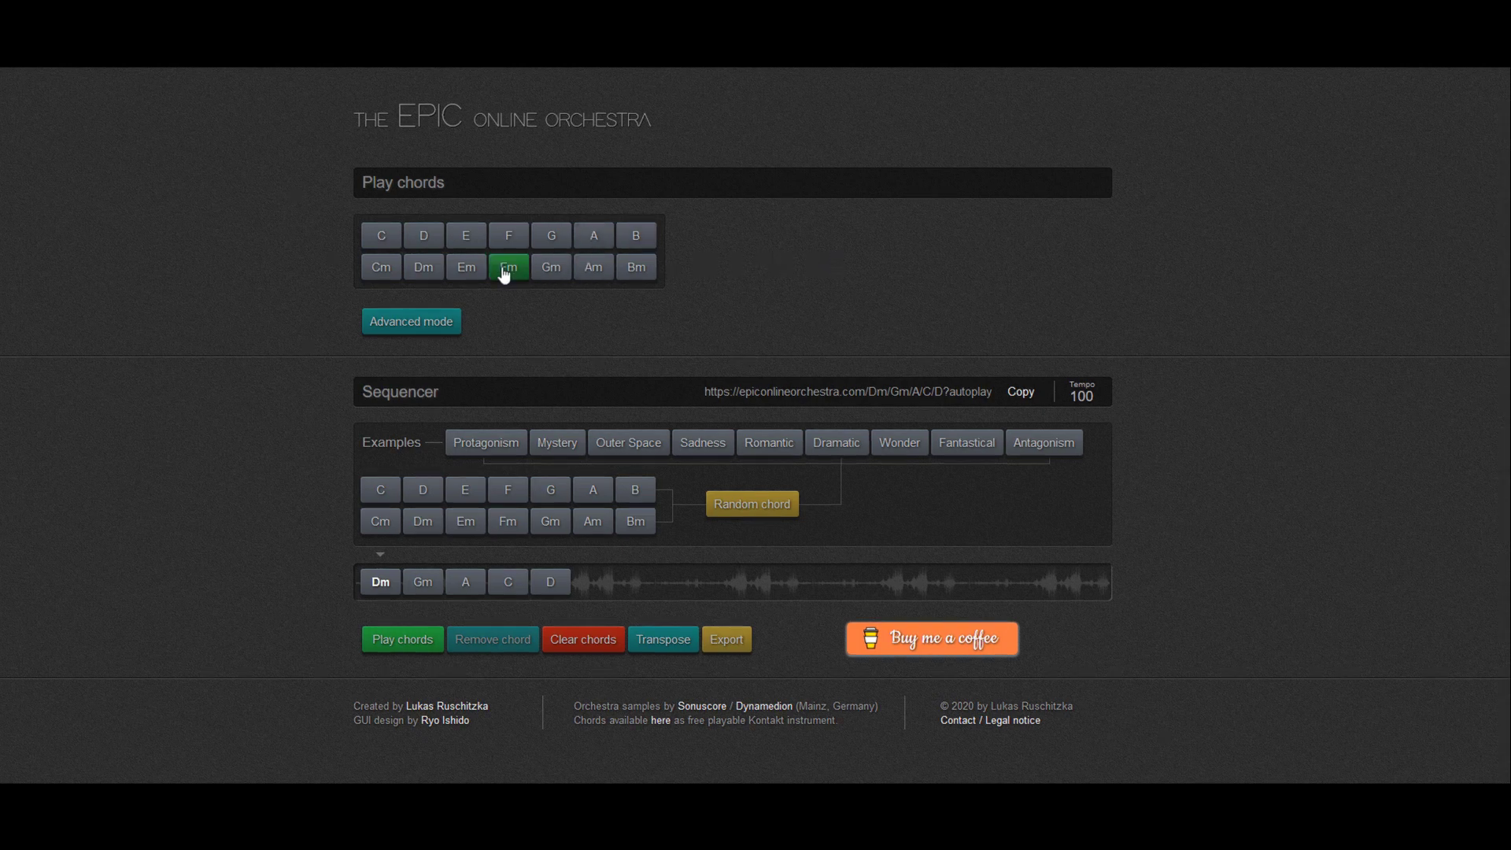
pyautogui.click(466, 244)
pyautogui.click(592, 270)
pyautogui.click(626, 247)
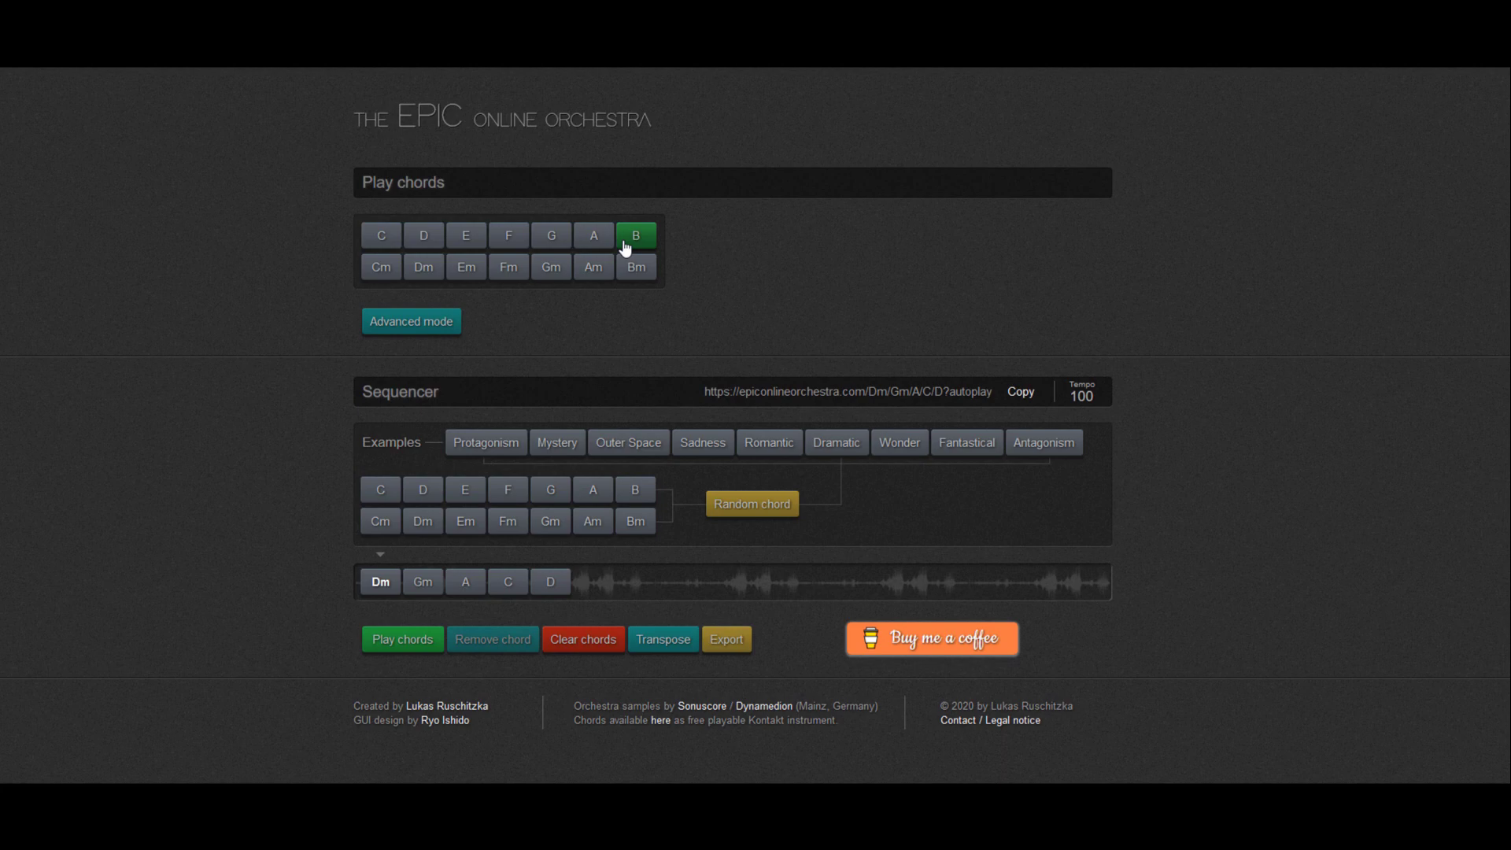
pyautogui.click(469, 269)
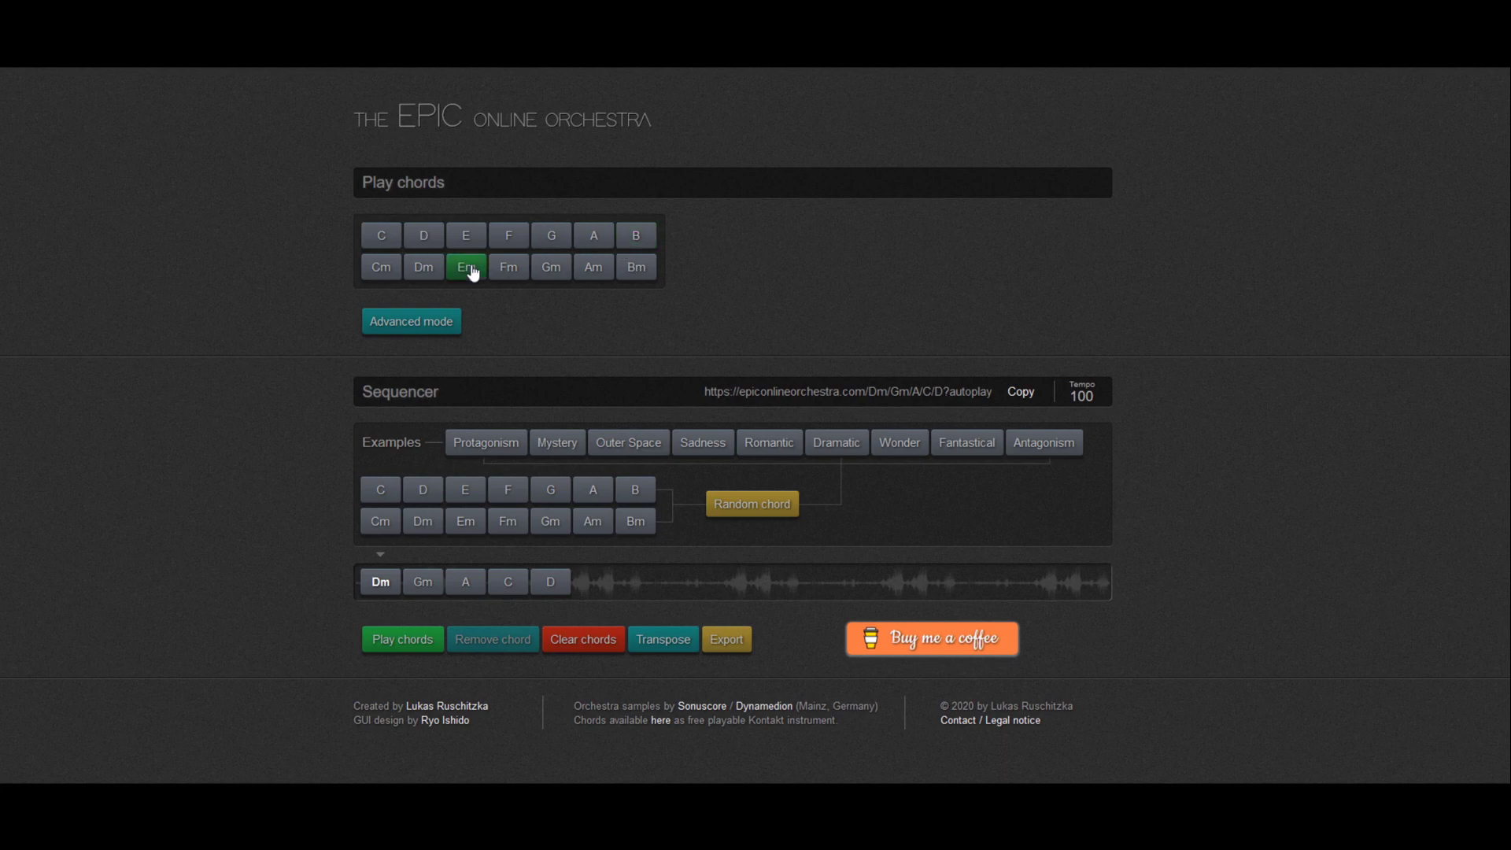
pyautogui.click(593, 240)
pyautogui.click(379, 269)
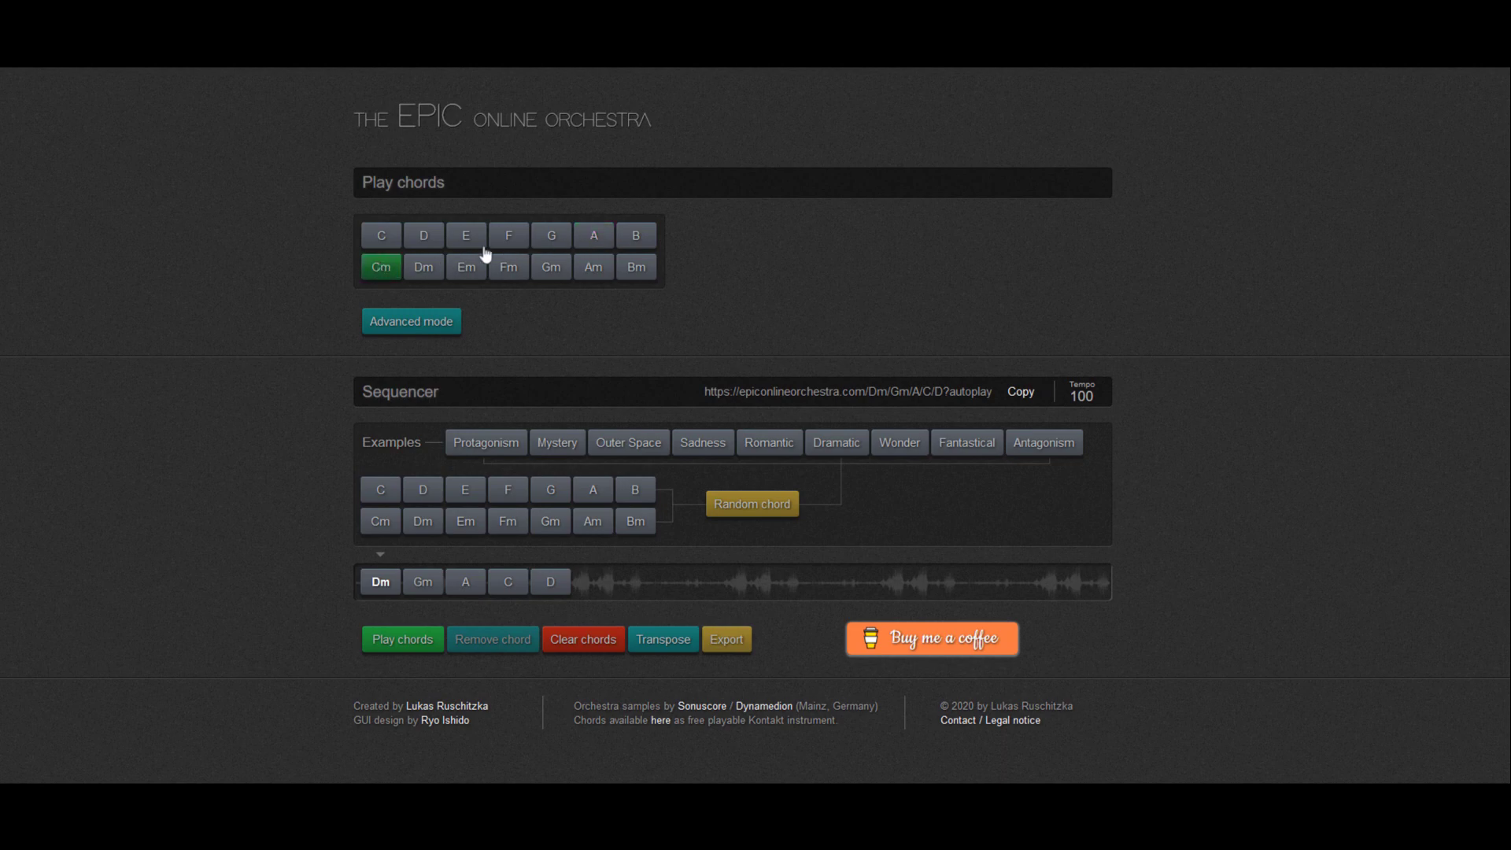
pyautogui.click(550, 240)
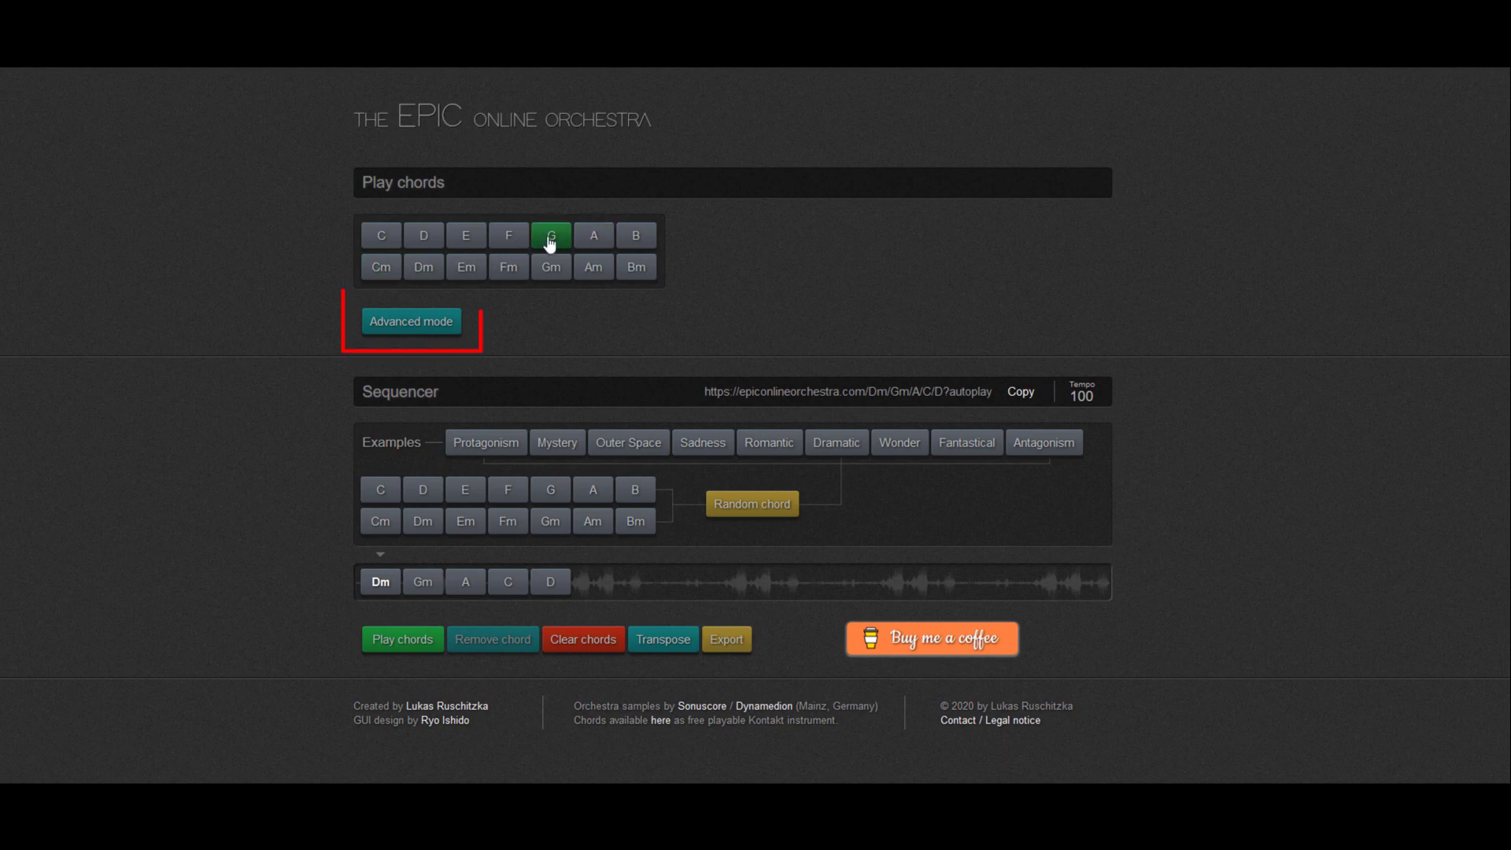
# Switch the chord set to advanced mode and play G♭m, D♭m, B, A and D♭m.
pyautogui.click(413, 323)
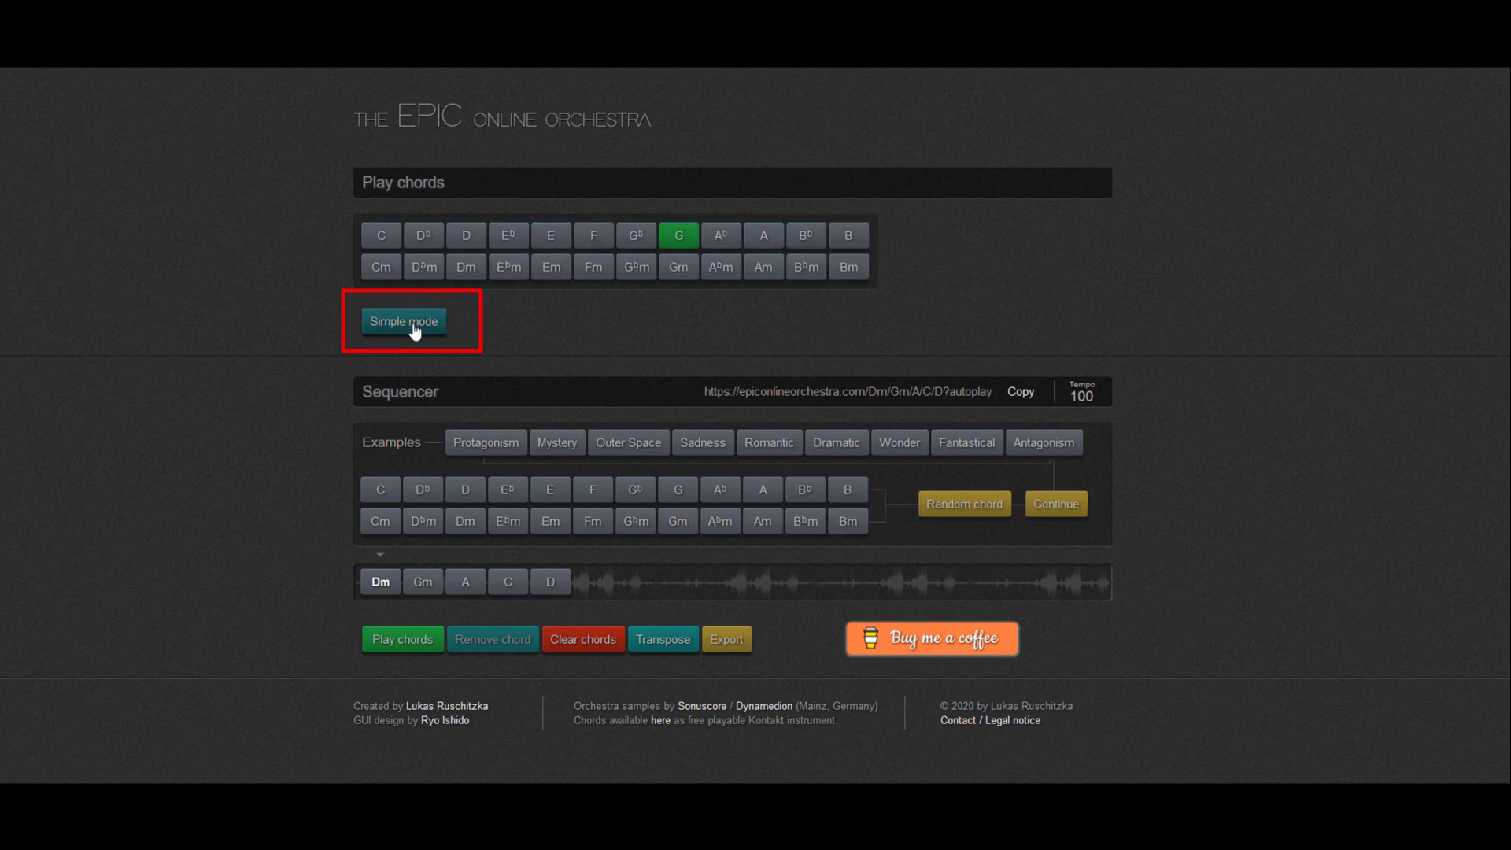
pyautogui.click(637, 272)
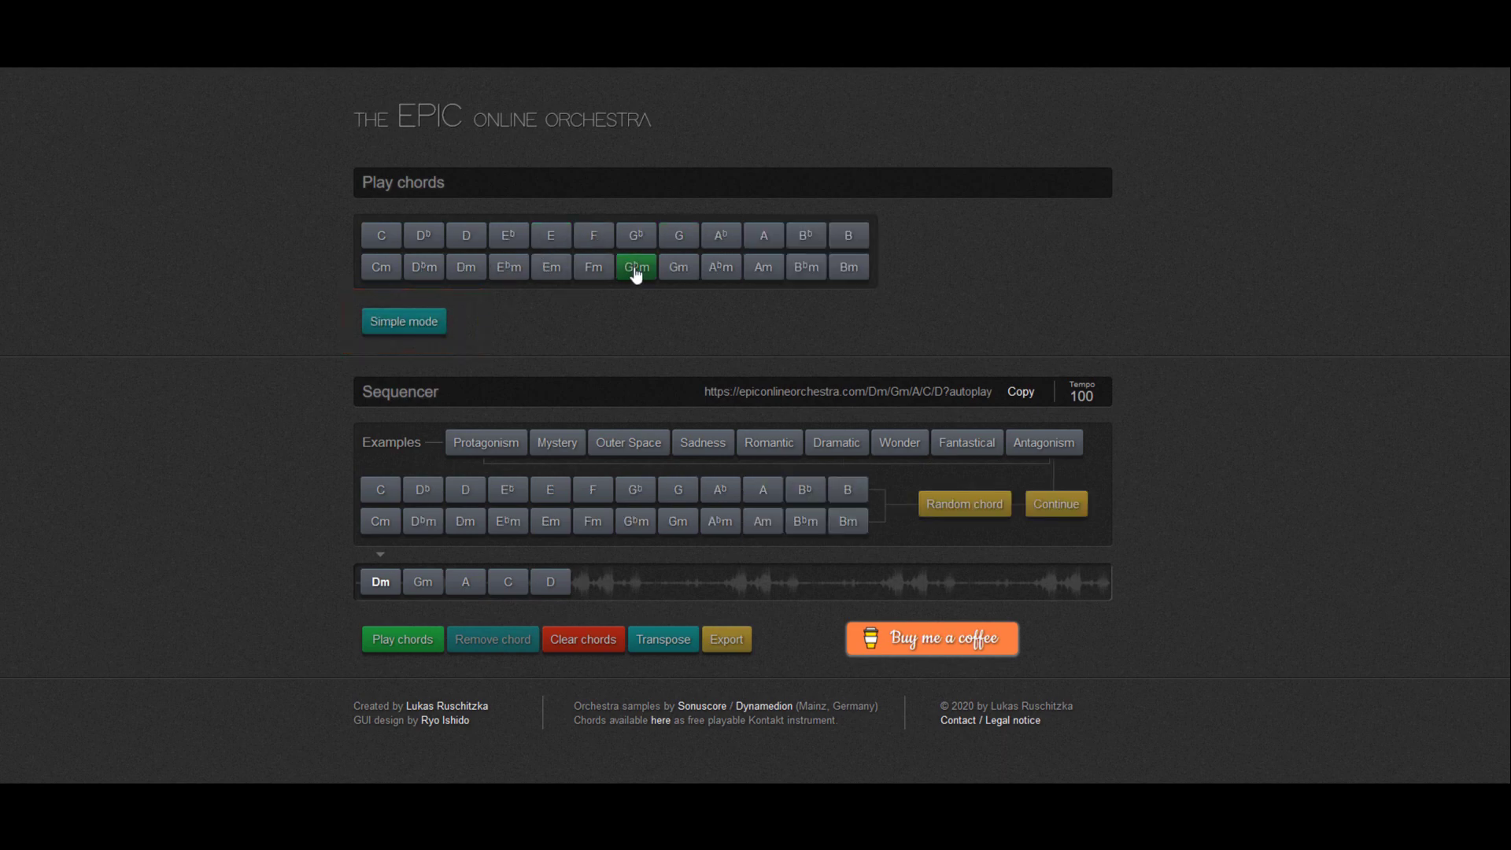
pyautogui.click(432, 273)
pyautogui.click(847, 236)
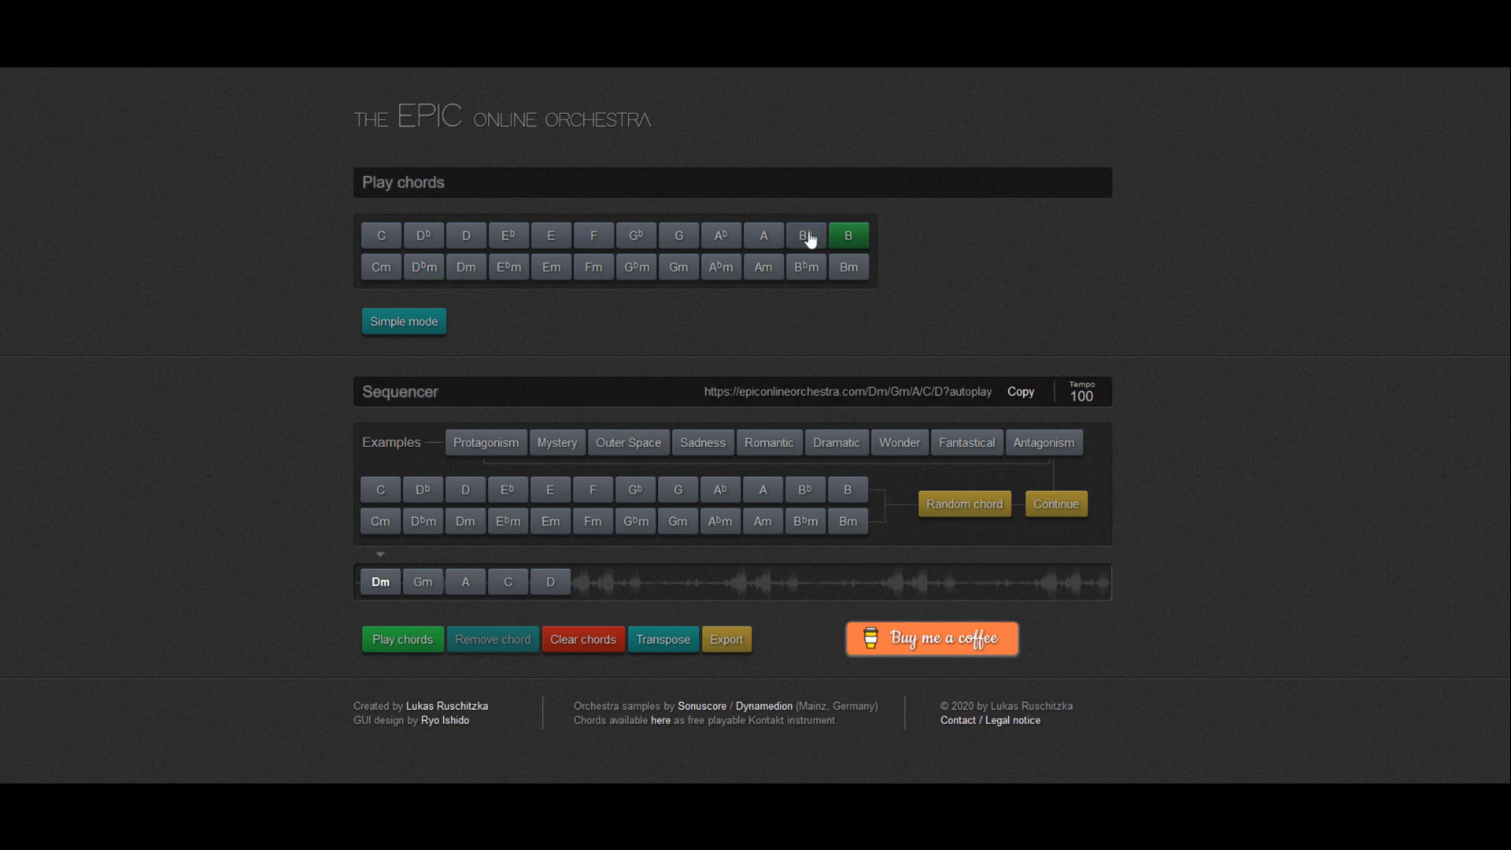
pyautogui.click(769, 239)
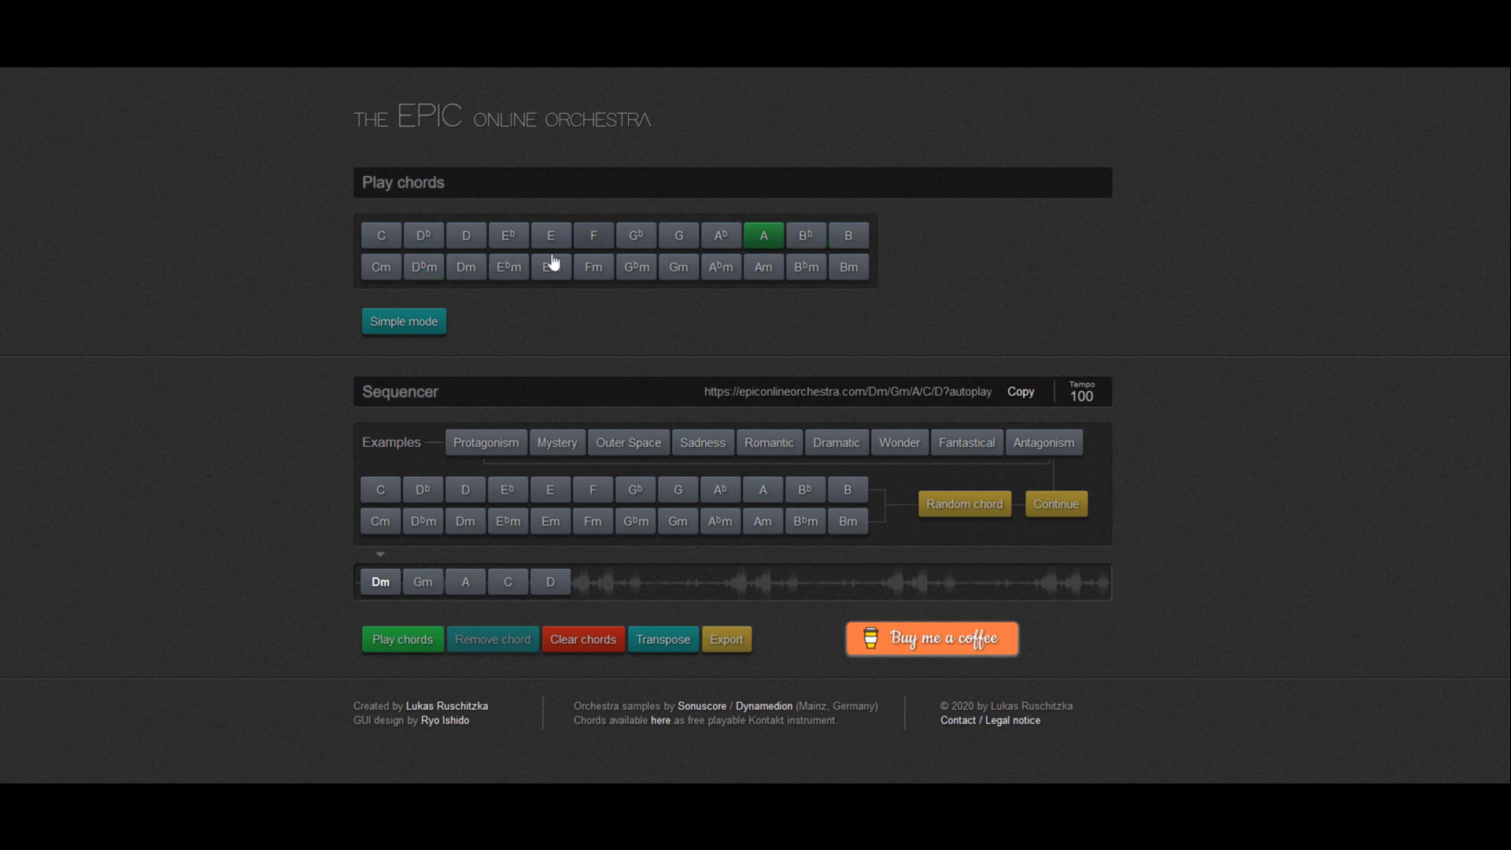
pyautogui.click(426, 269)
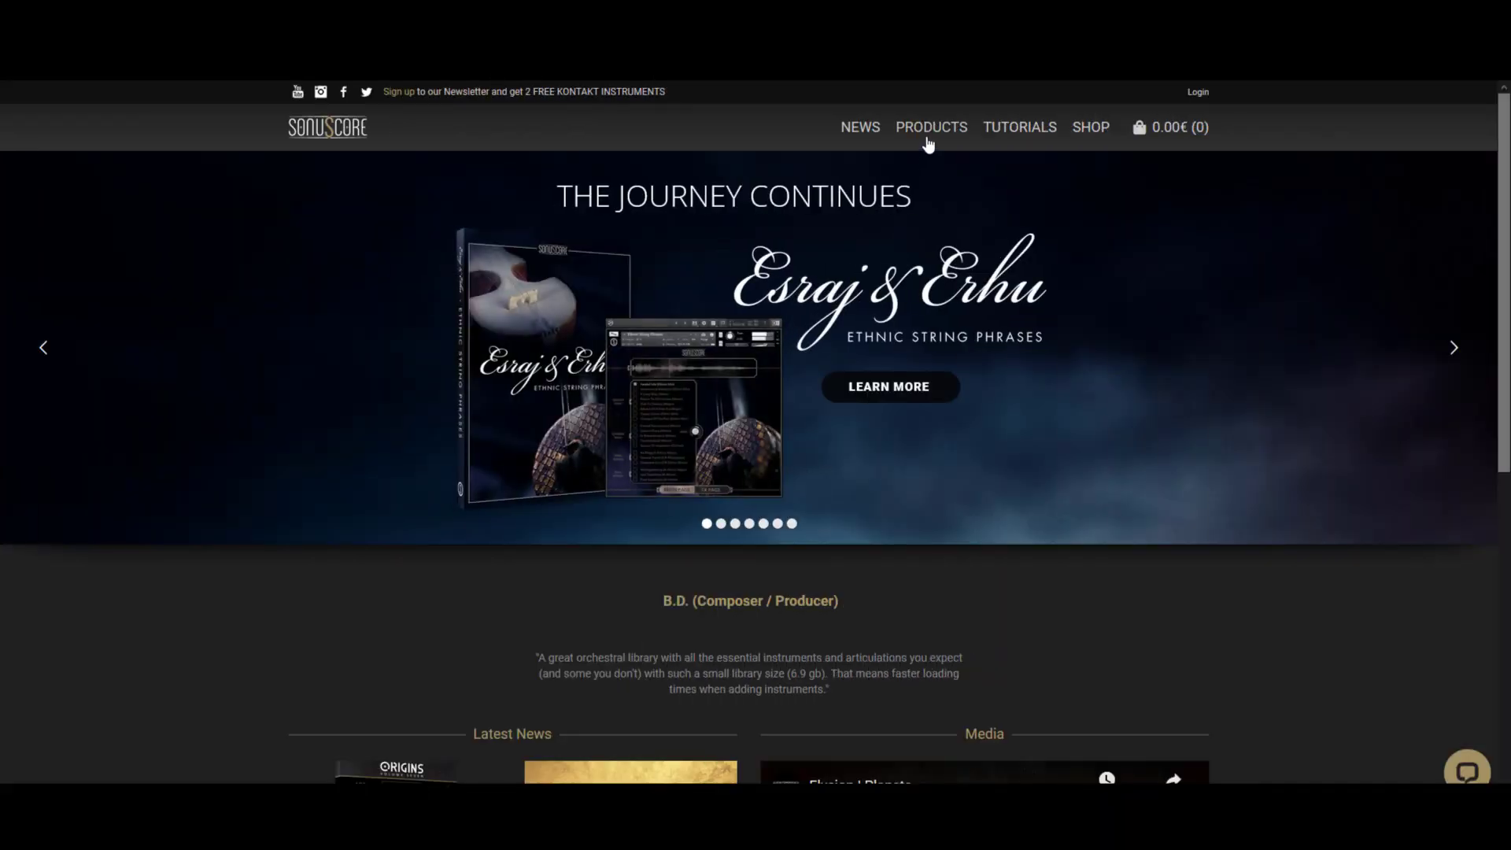
# Open the product catalogue on the Sonuscore website.
pyautogui.click(928, 140)
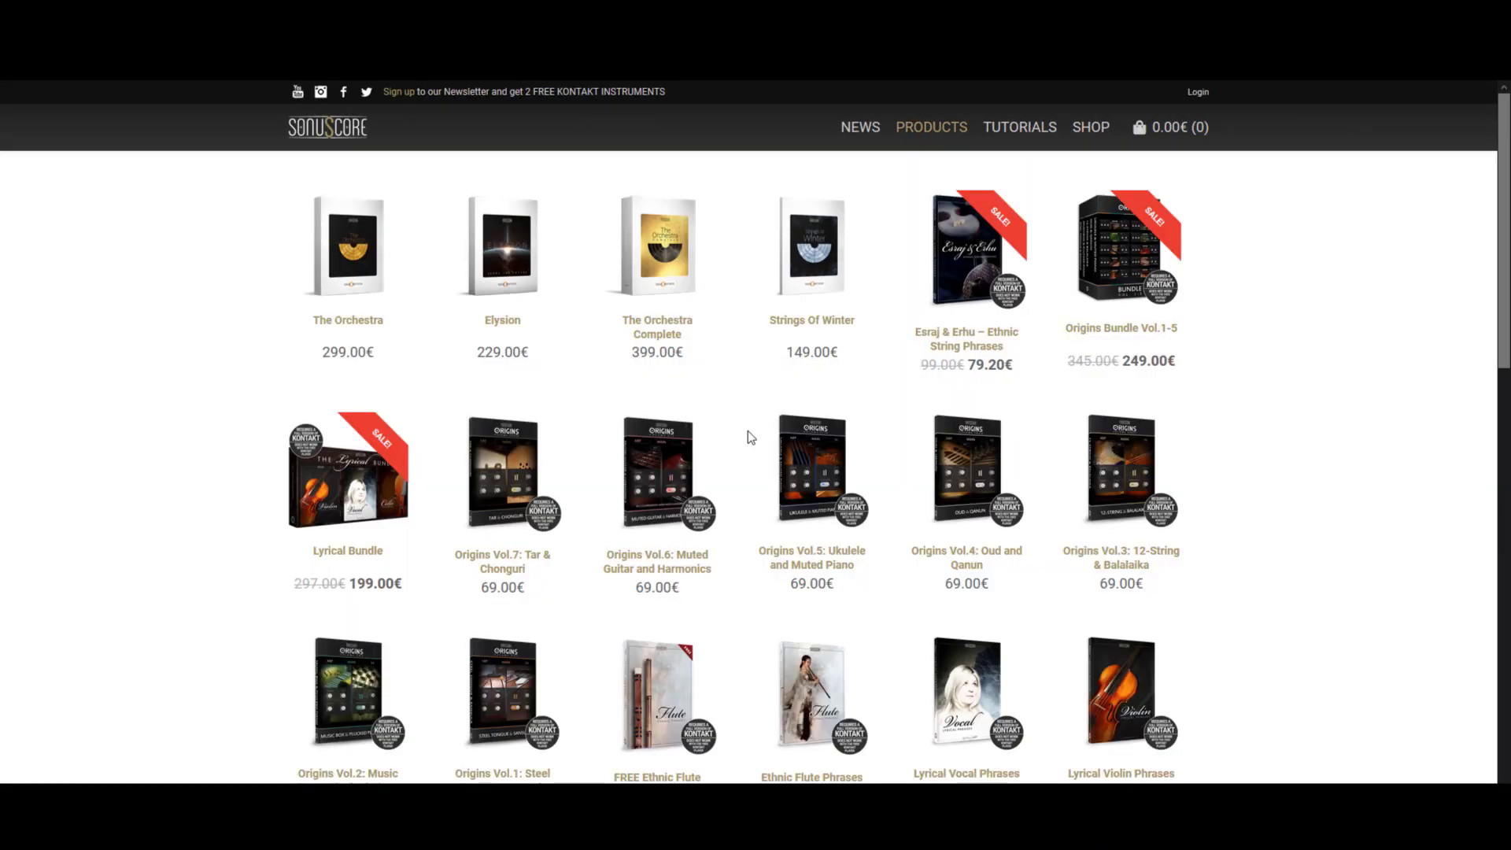
pyautogui.click(580, 100)
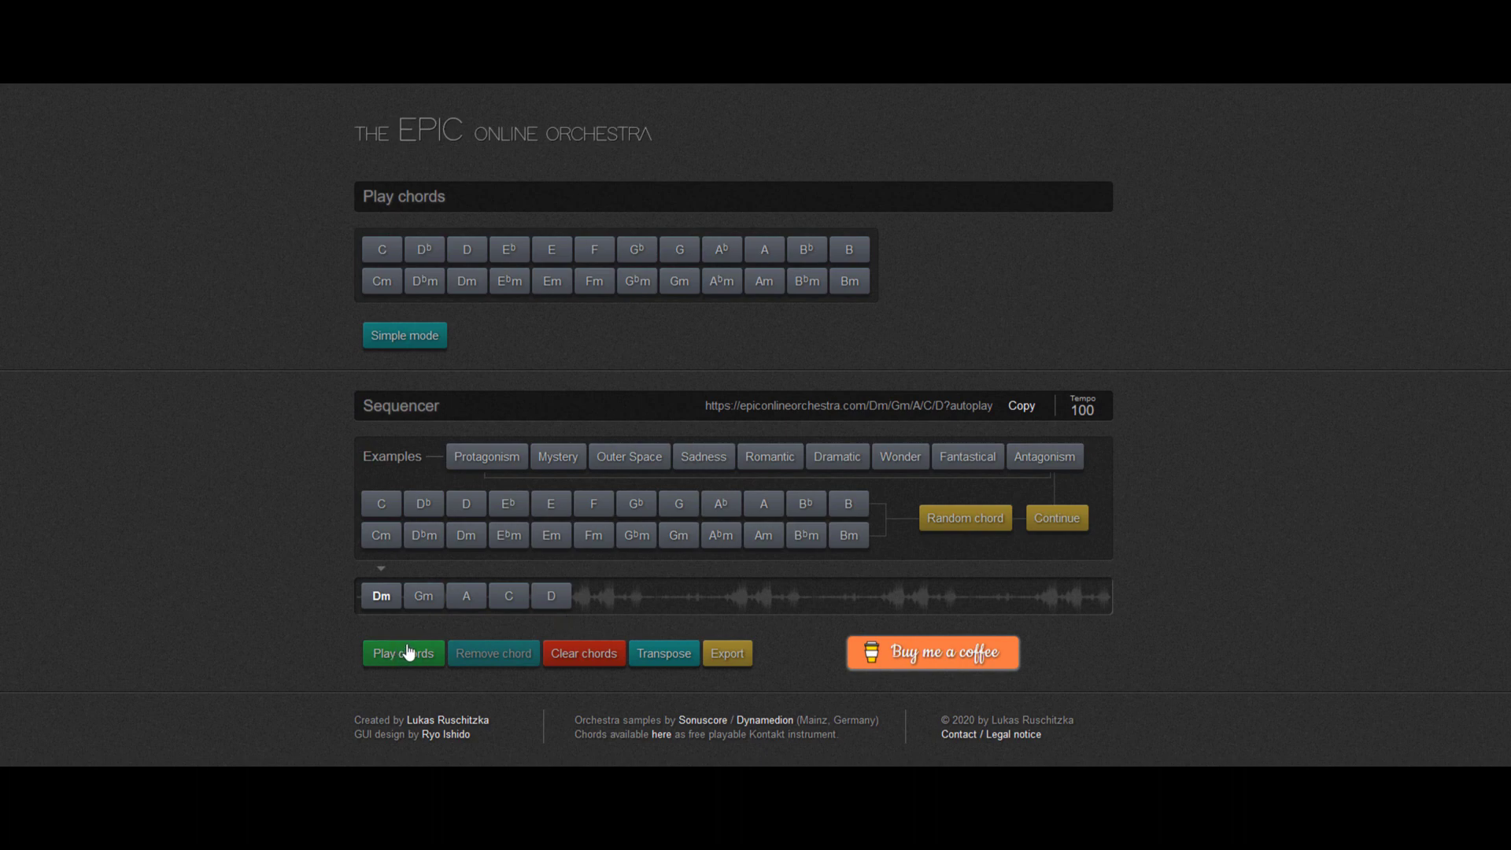
# Replace the sequencer chords with Dm, E, Fm, G and Am and play the new sequence.
pyautogui.click(593, 658)
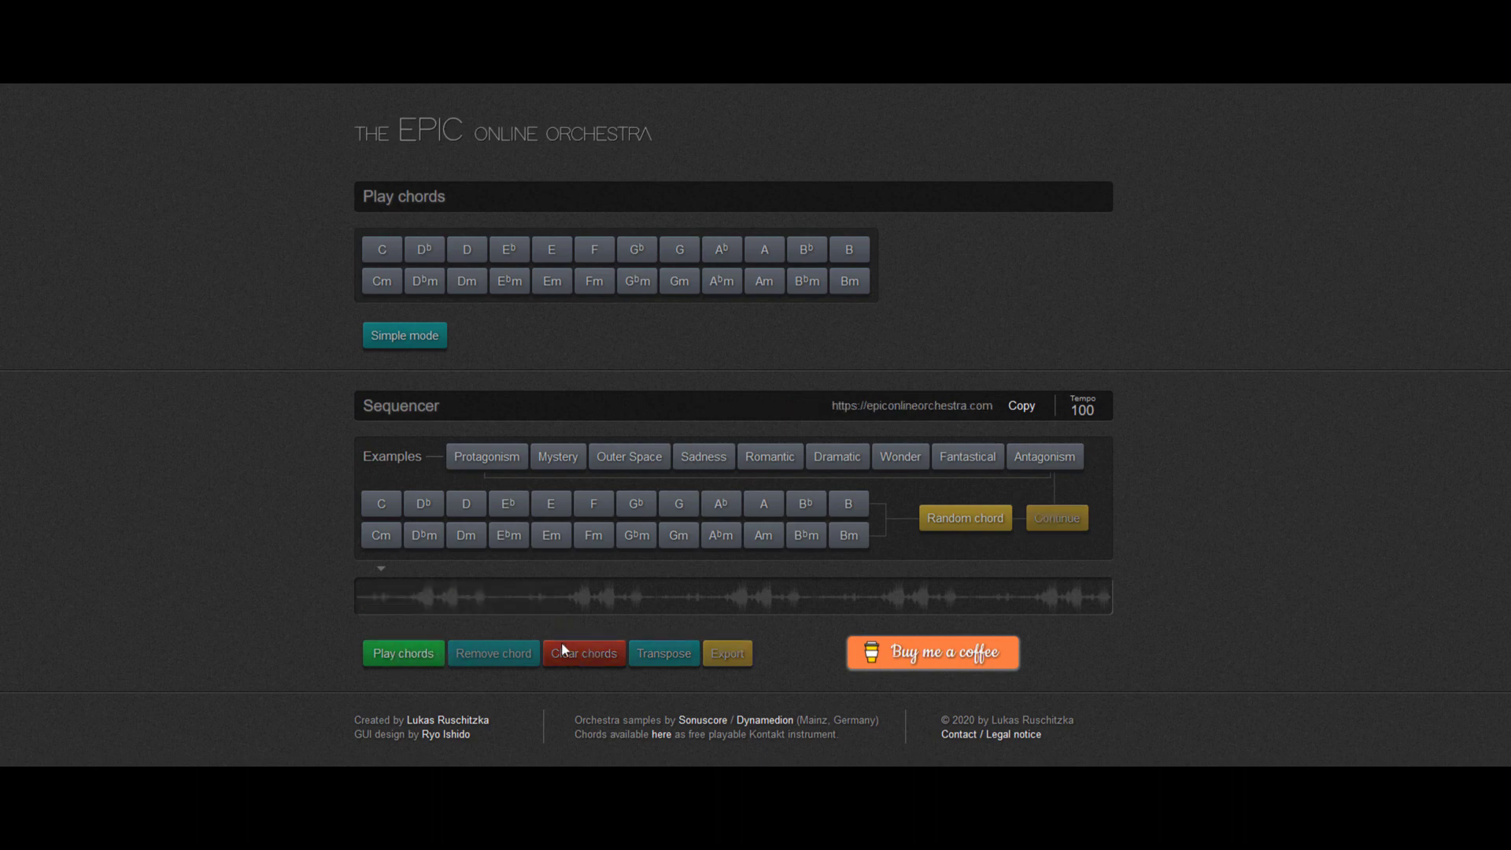
pyautogui.click(472, 541)
pyautogui.click(552, 513)
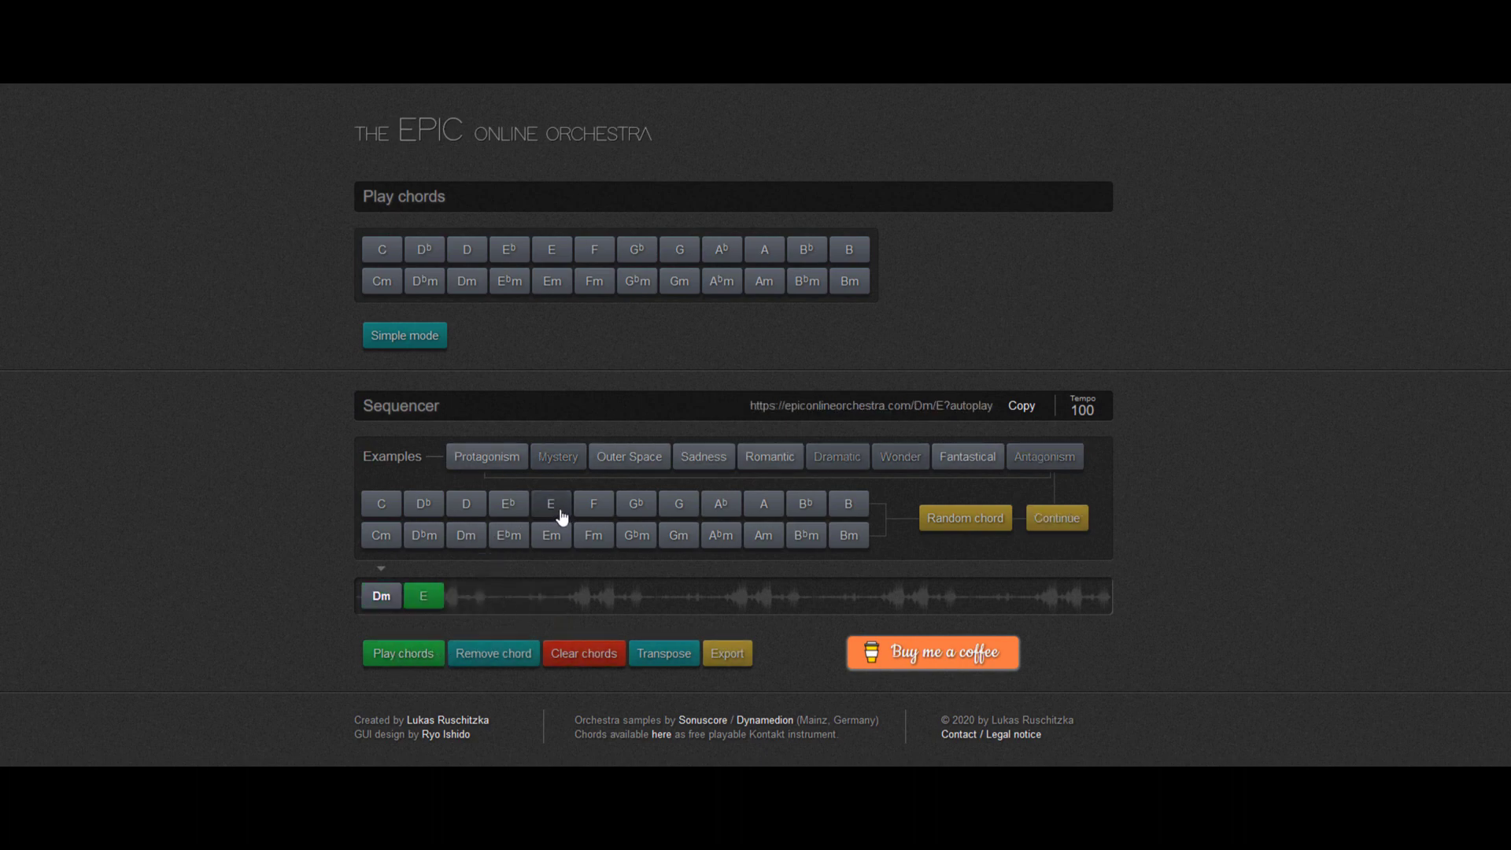
pyautogui.click(592, 539)
pyautogui.click(675, 510)
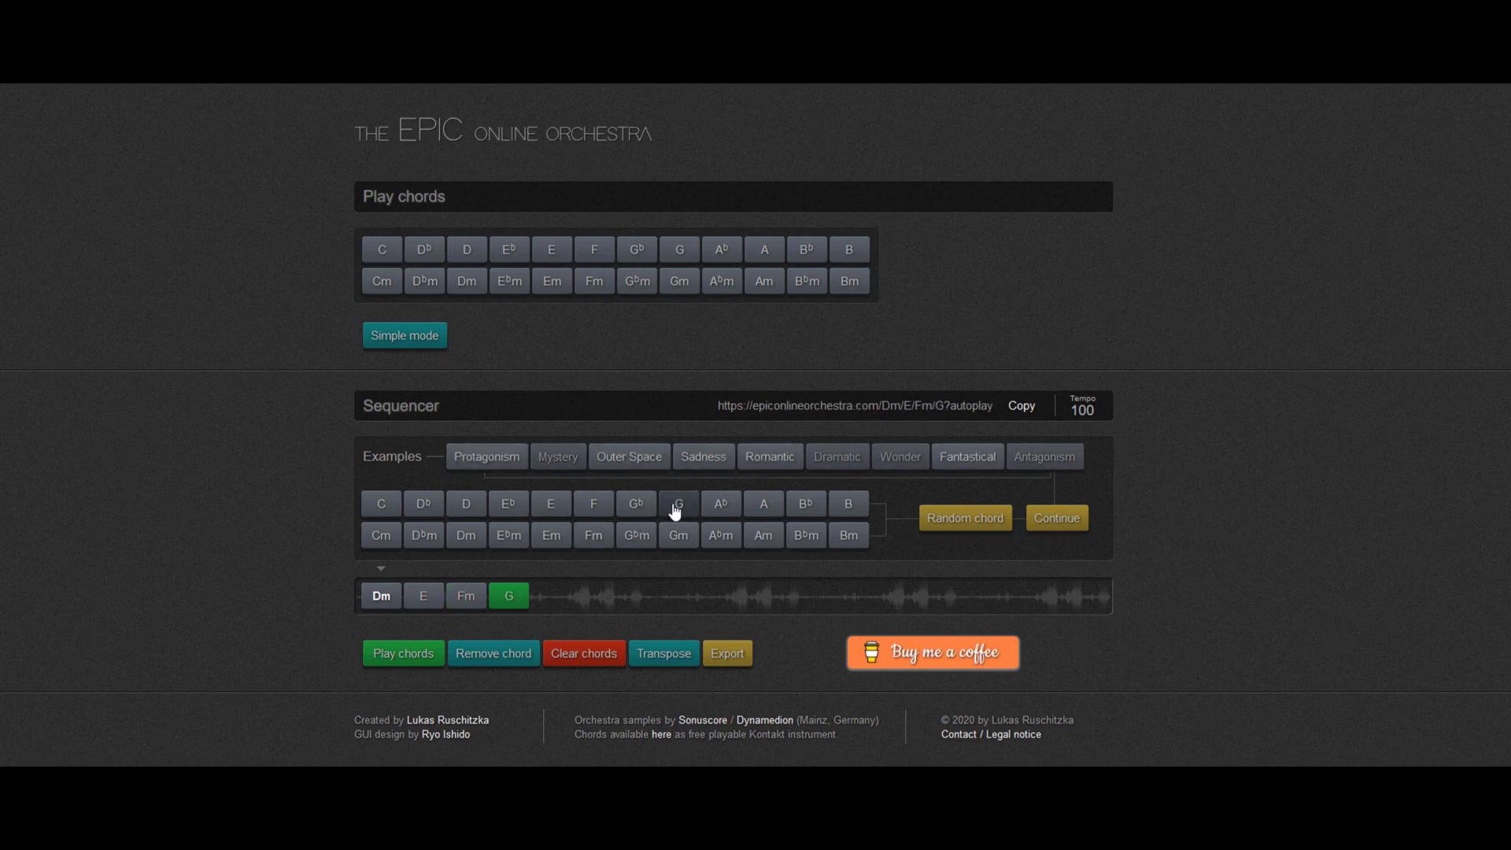
pyautogui.click(762, 538)
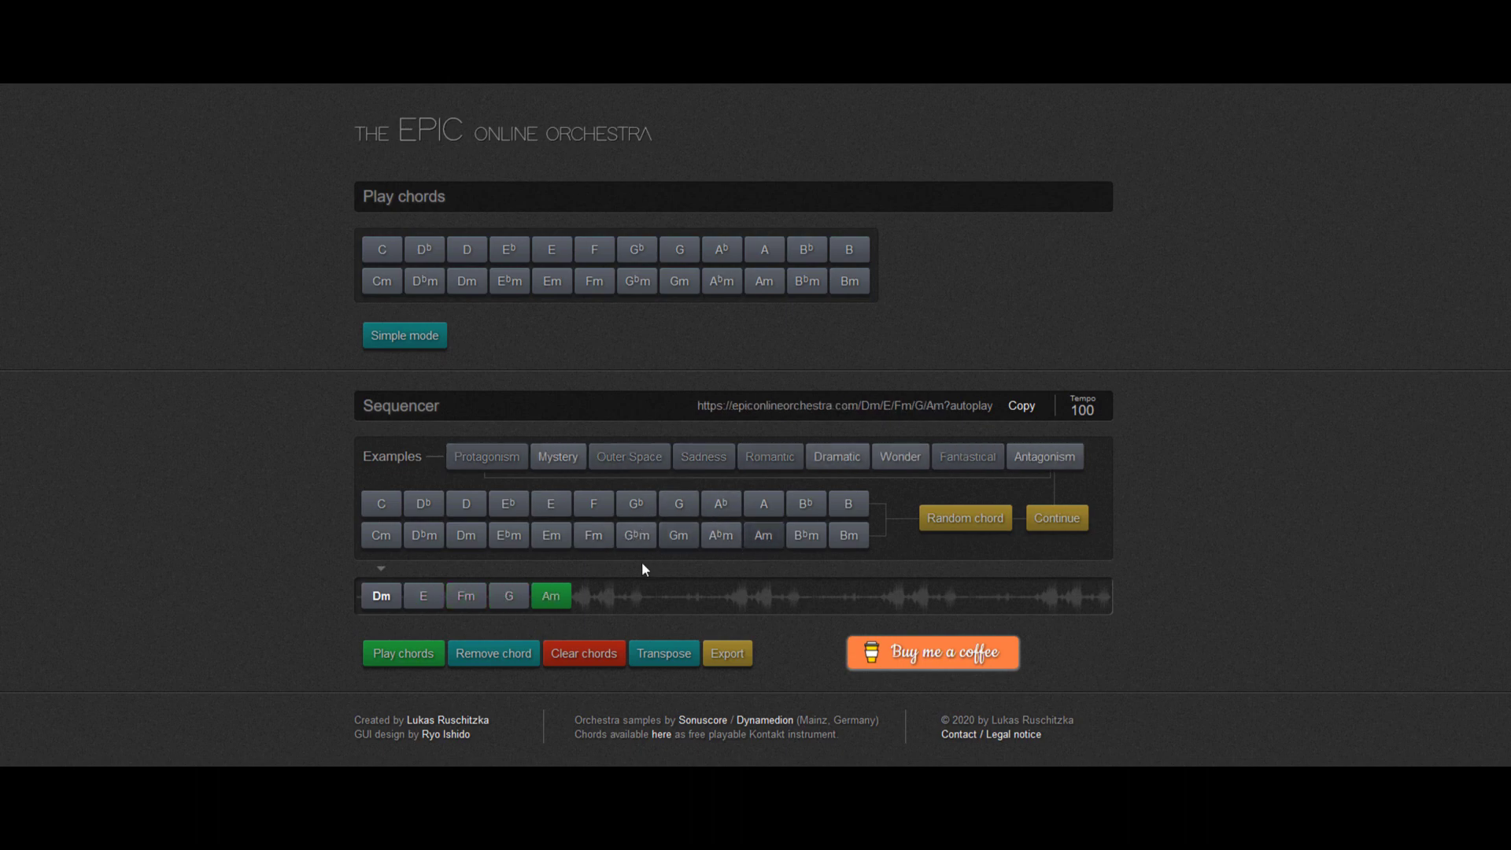
pyautogui.click(386, 659)
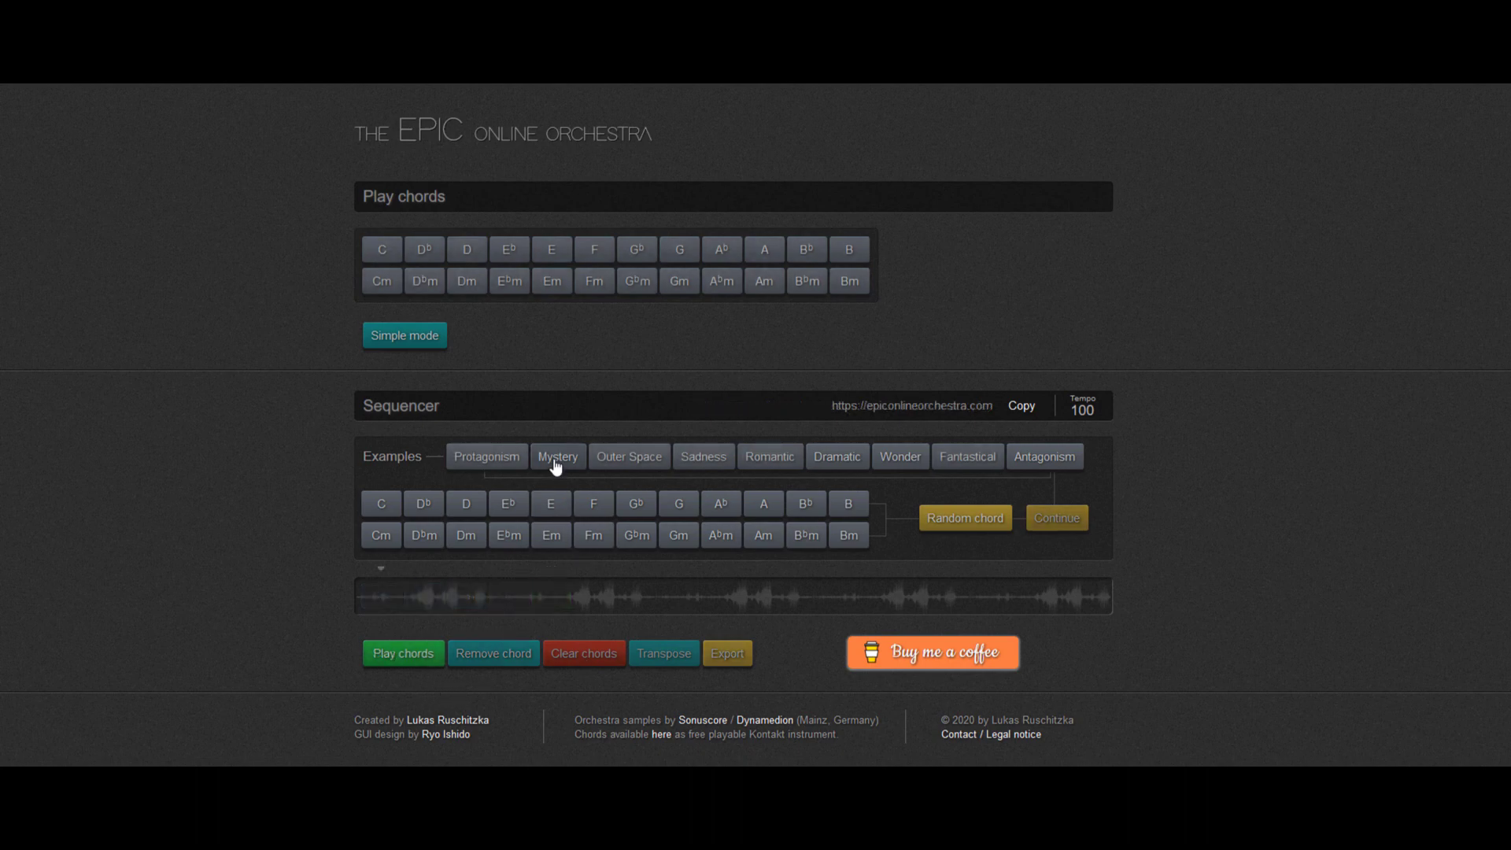
# Load the Mystery example into the sequencer and append ten random chords to it.
pyautogui.click(556, 465)
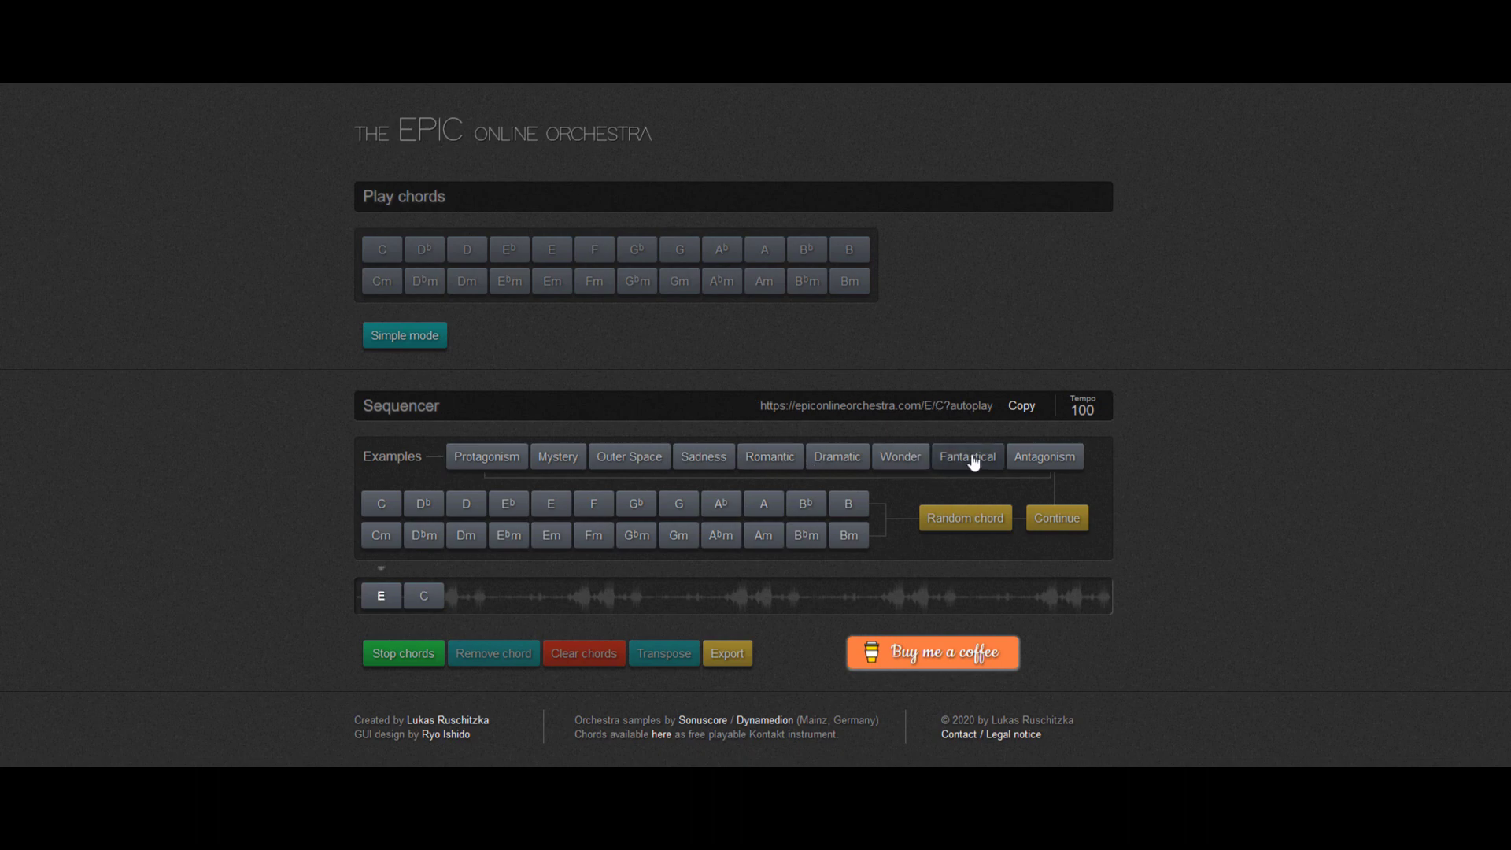
pyautogui.click(955, 519)
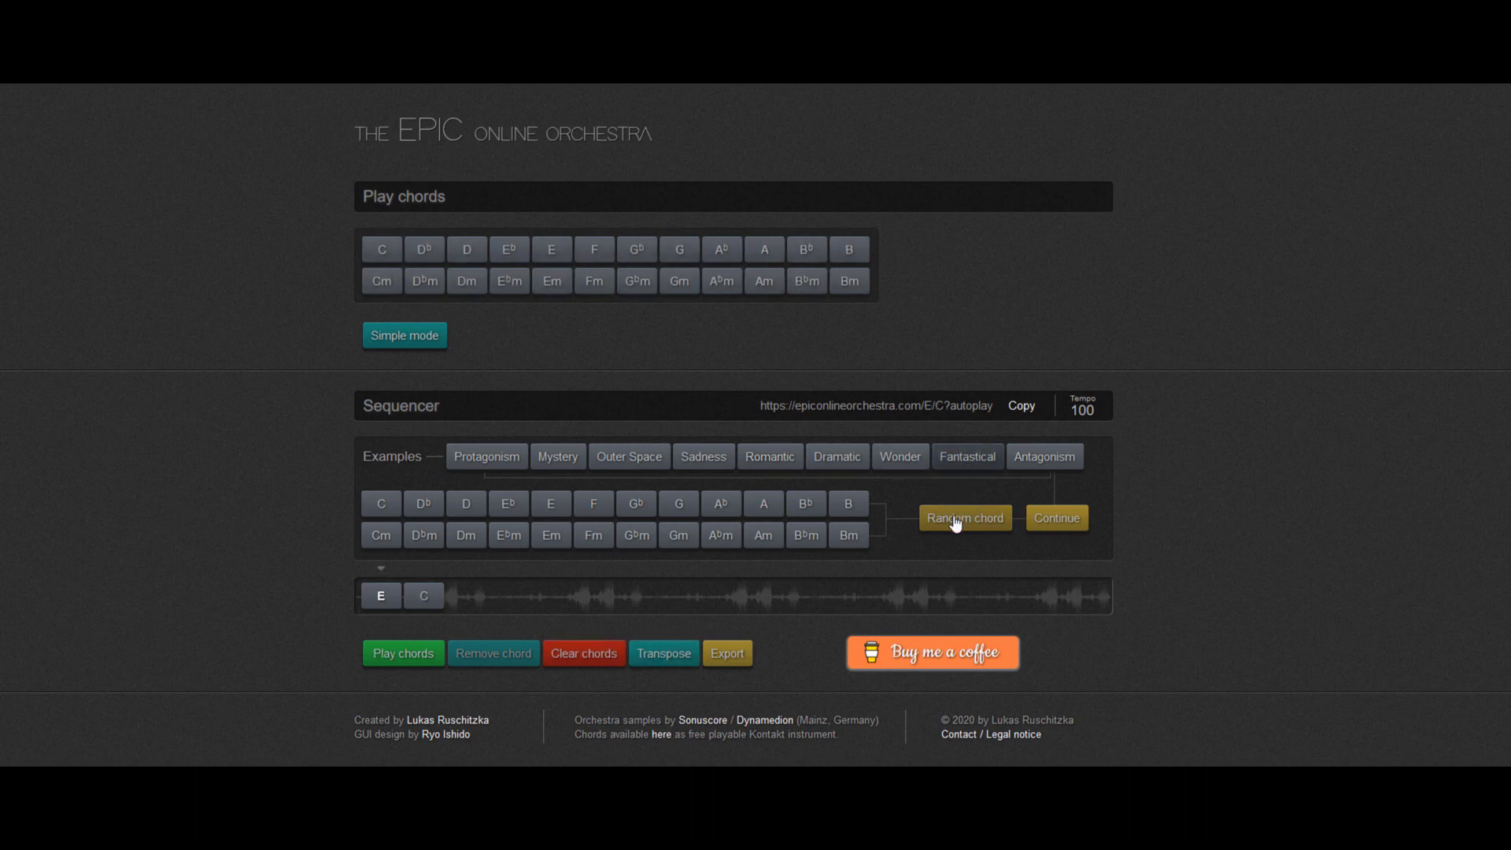
pyautogui.click(956, 521)
pyautogui.click(955, 521)
pyautogui.click(956, 521)
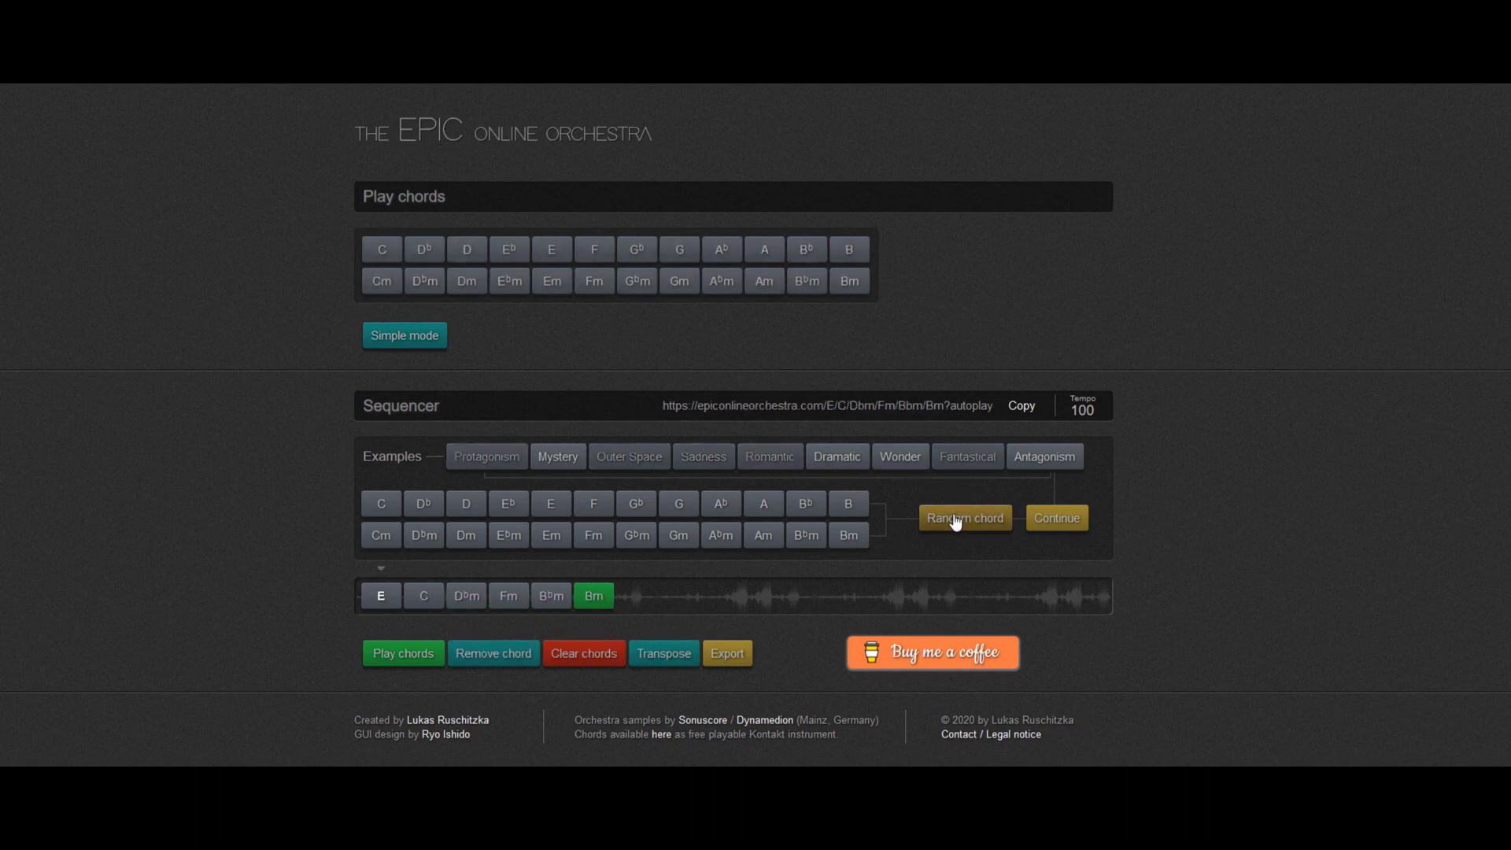
pyautogui.click(956, 521)
pyautogui.click(956, 521)
pyautogui.click(955, 521)
pyautogui.click(956, 521)
pyautogui.click(956, 521)
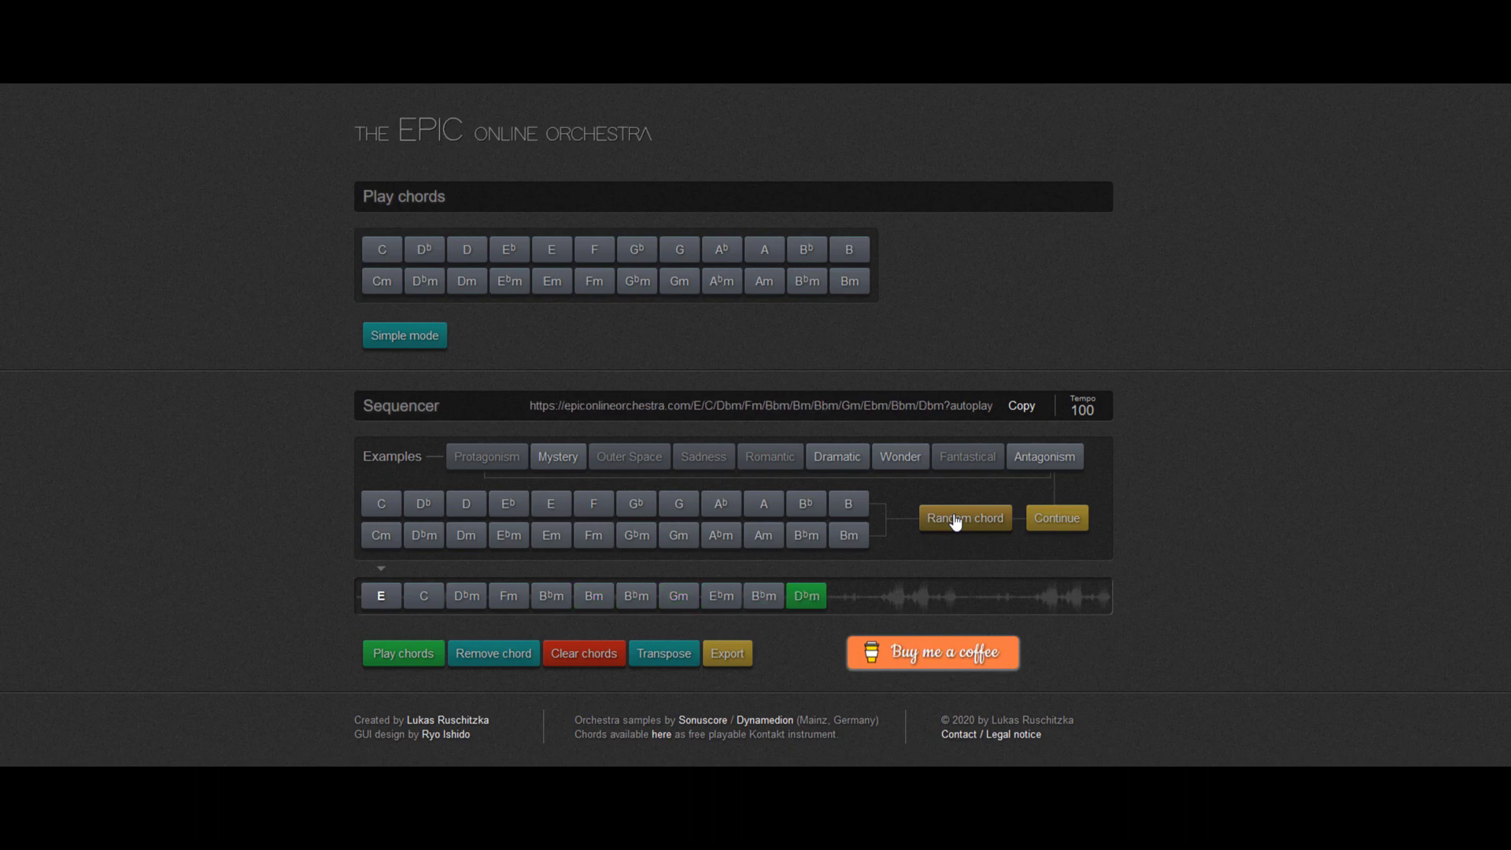
pyautogui.click(955, 521)
# Play the sequence from its fifth chord and reorder the opening chords to E, Fm, B♭m, D♭m, C.
pyautogui.click(553, 596)
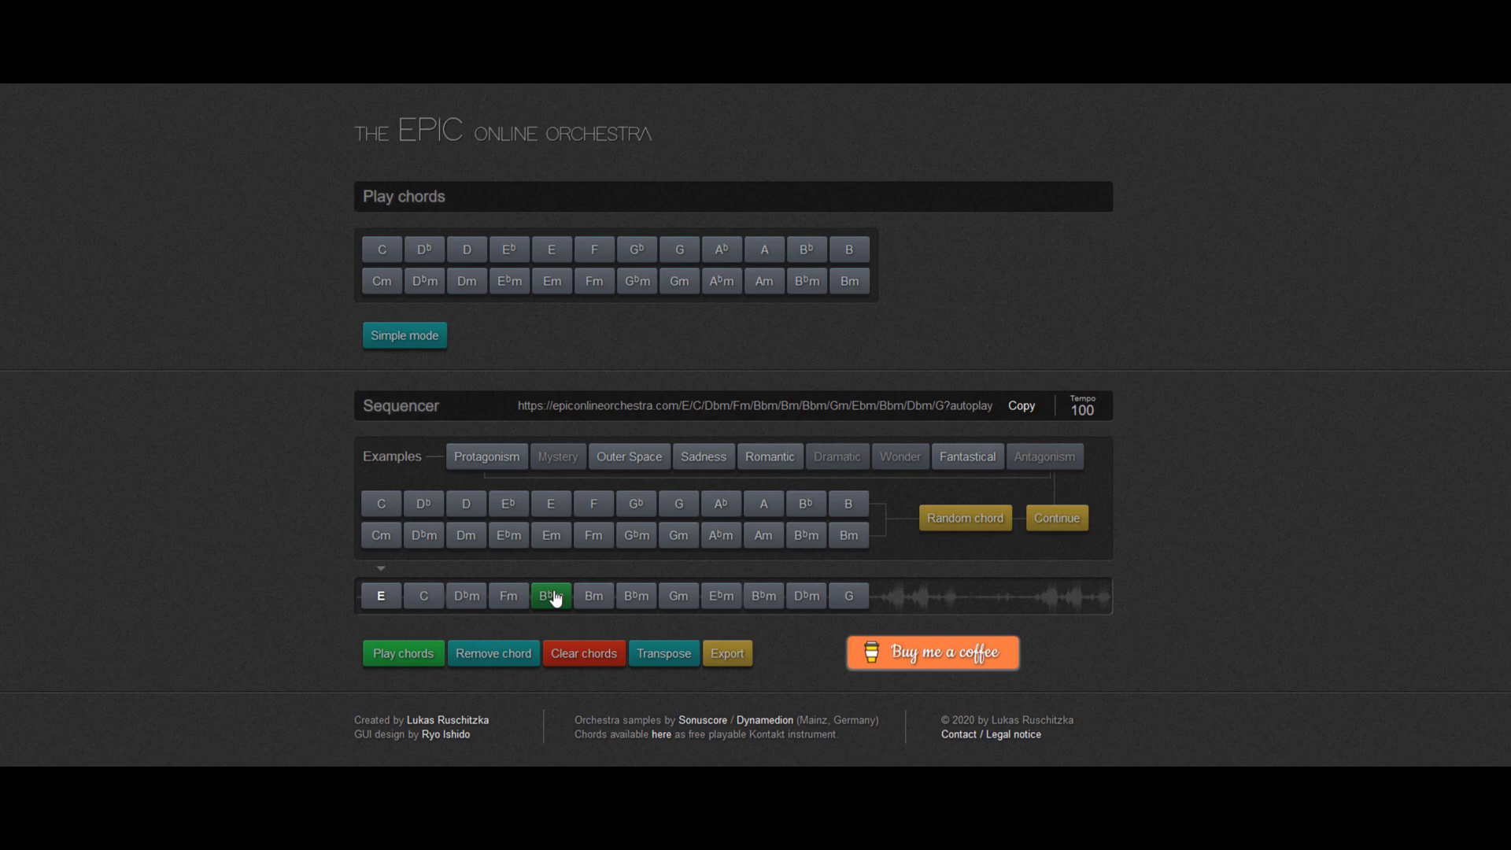
pyautogui.doubleClick(555, 597)
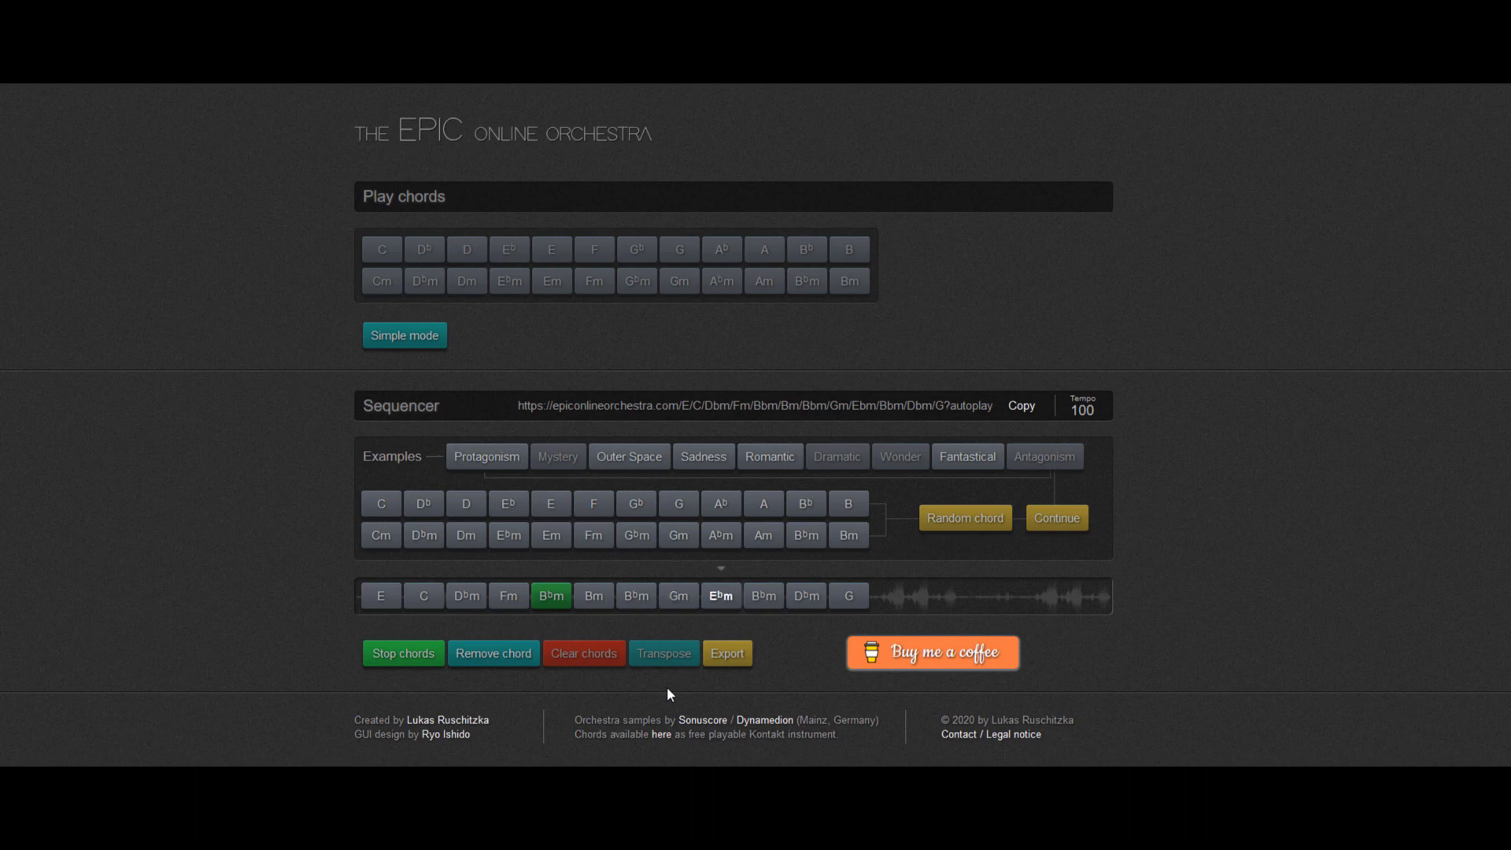
pyautogui.moveTo(431, 603)
pyautogui.mouseDown()
pyautogui.moveTo(522, 602)
pyautogui.moveTo(443, 602)
pyautogui.moveTo(456, 600)
pyautogui.mouseUp()
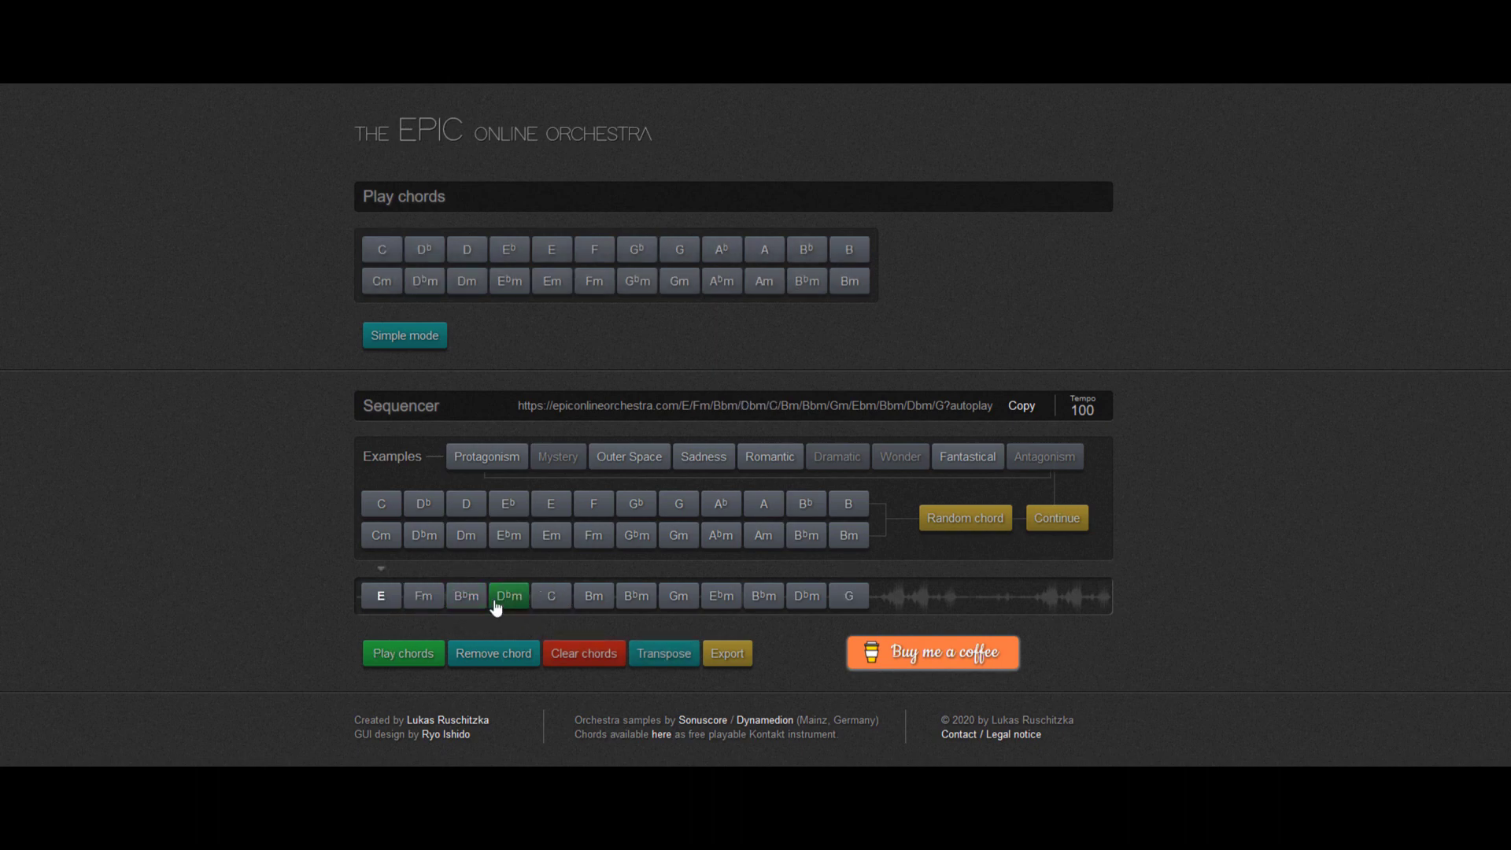
# Remove the D♭m and C chords before the Bm chord and the opening E and Fm chords from the sequence.
pyautogui.click(496, 606)
pyautogui.click(495, 607)
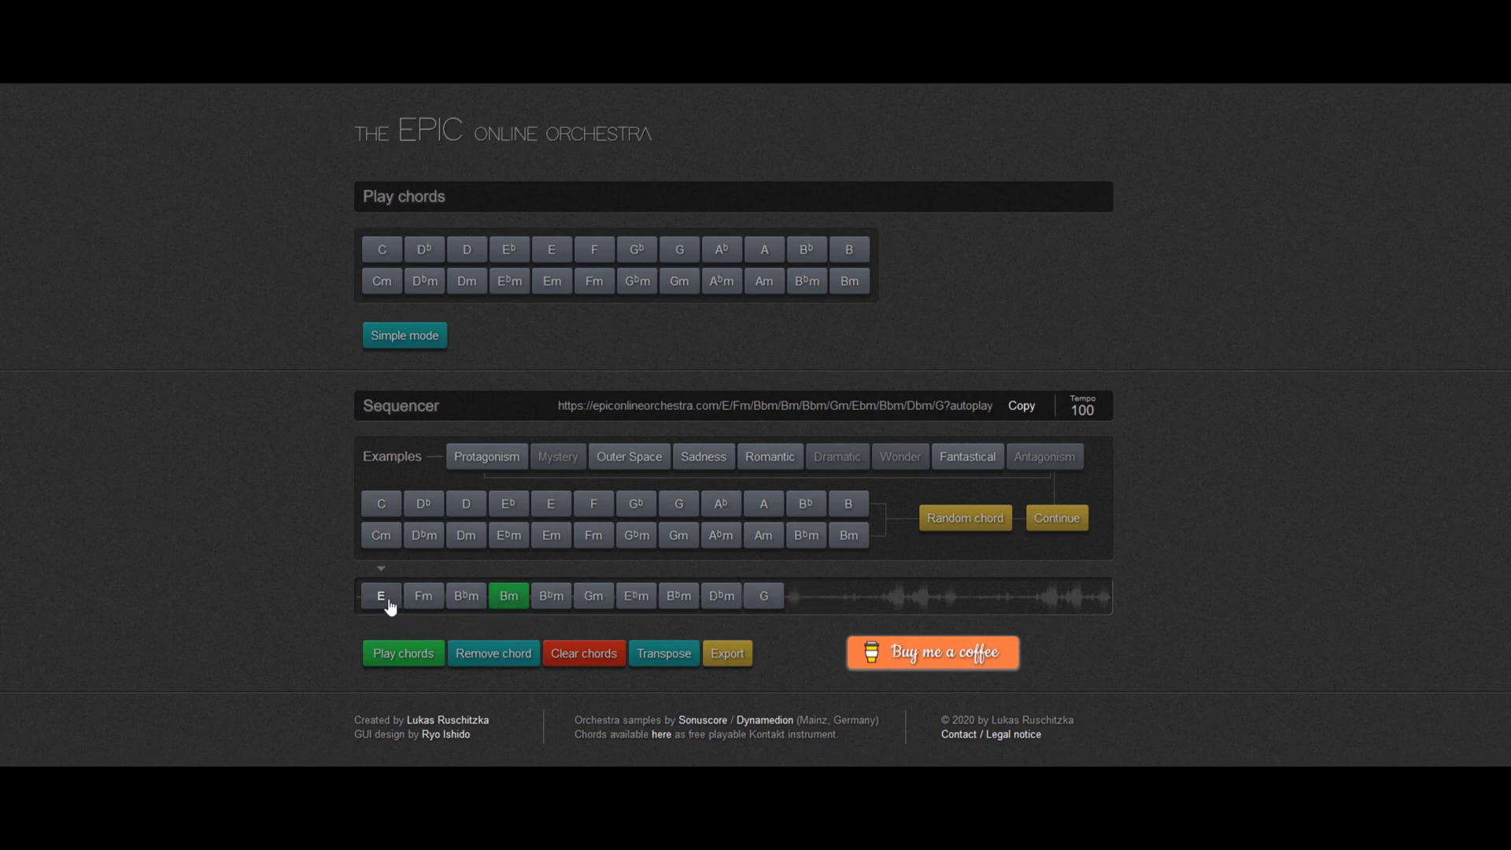
pyautogui.click(385, 603)
pyautogui.click(387, 606)
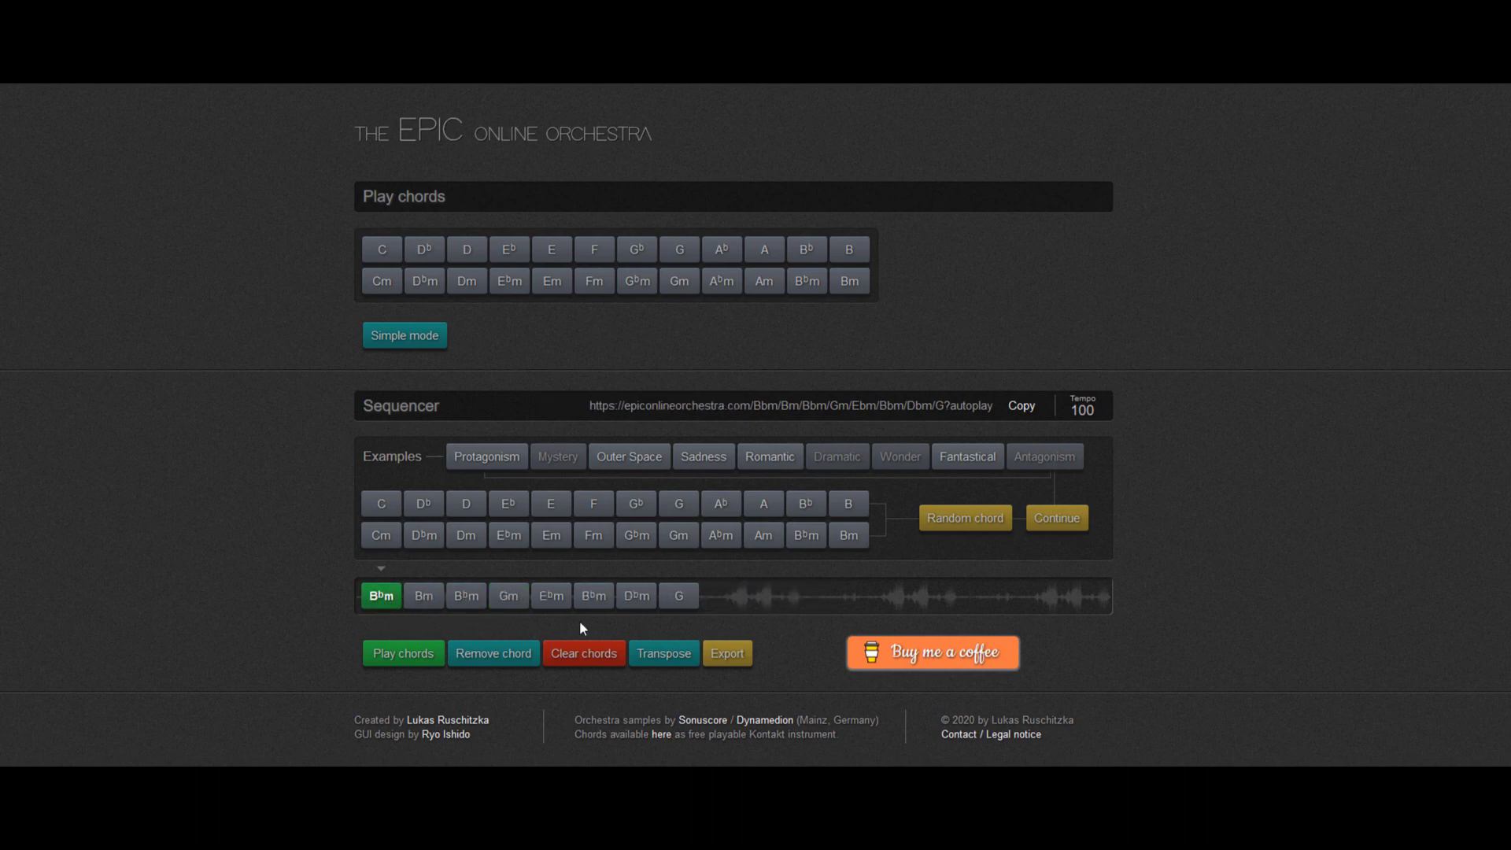
# Export the chord sequence in MIDI format and save the file to disk.
pyautogui.click(724, 658)
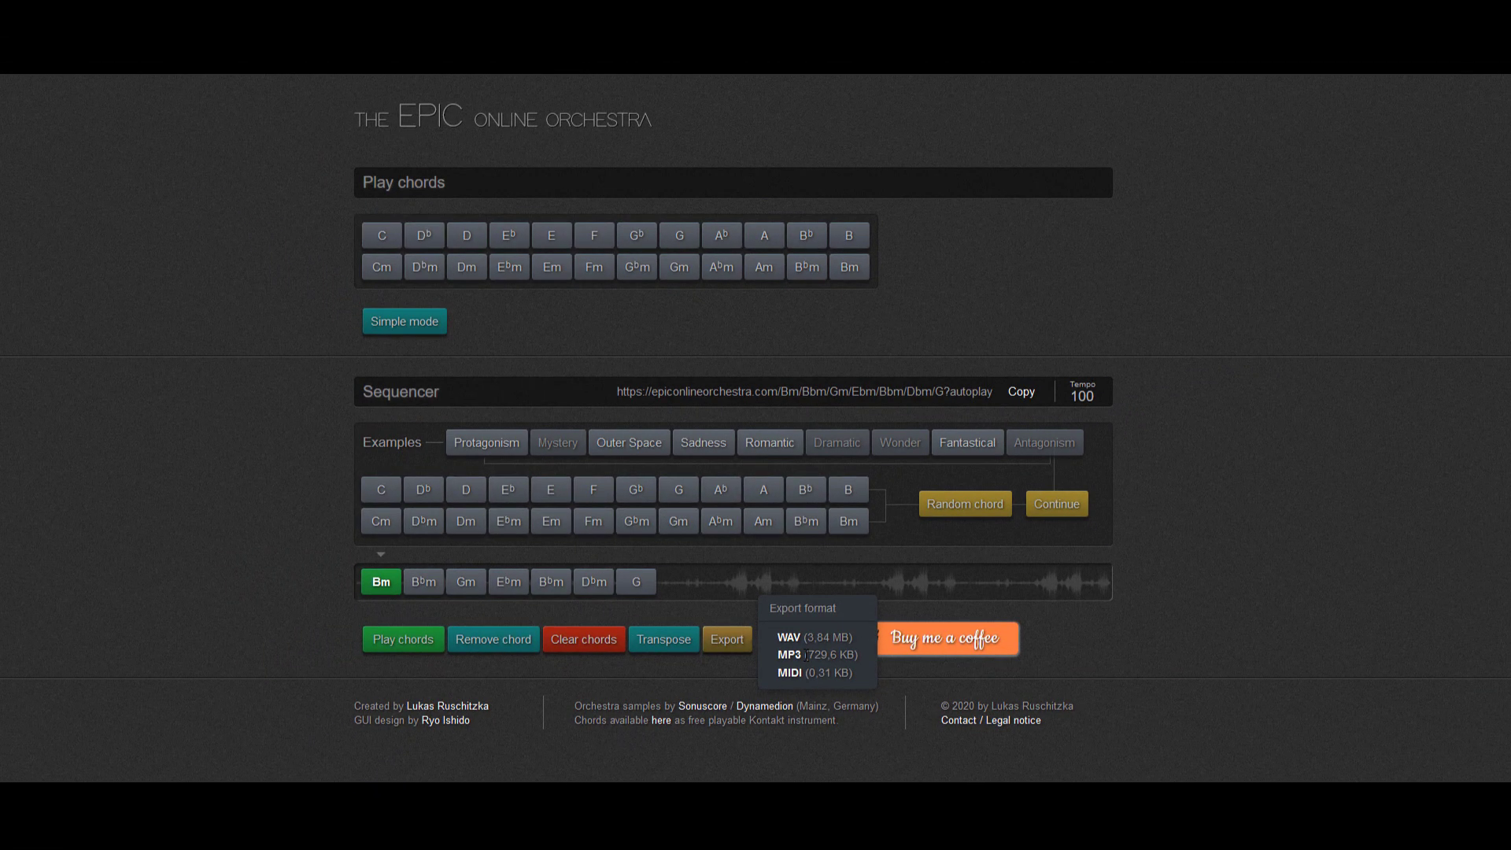
pyautogui.click(787, 672)
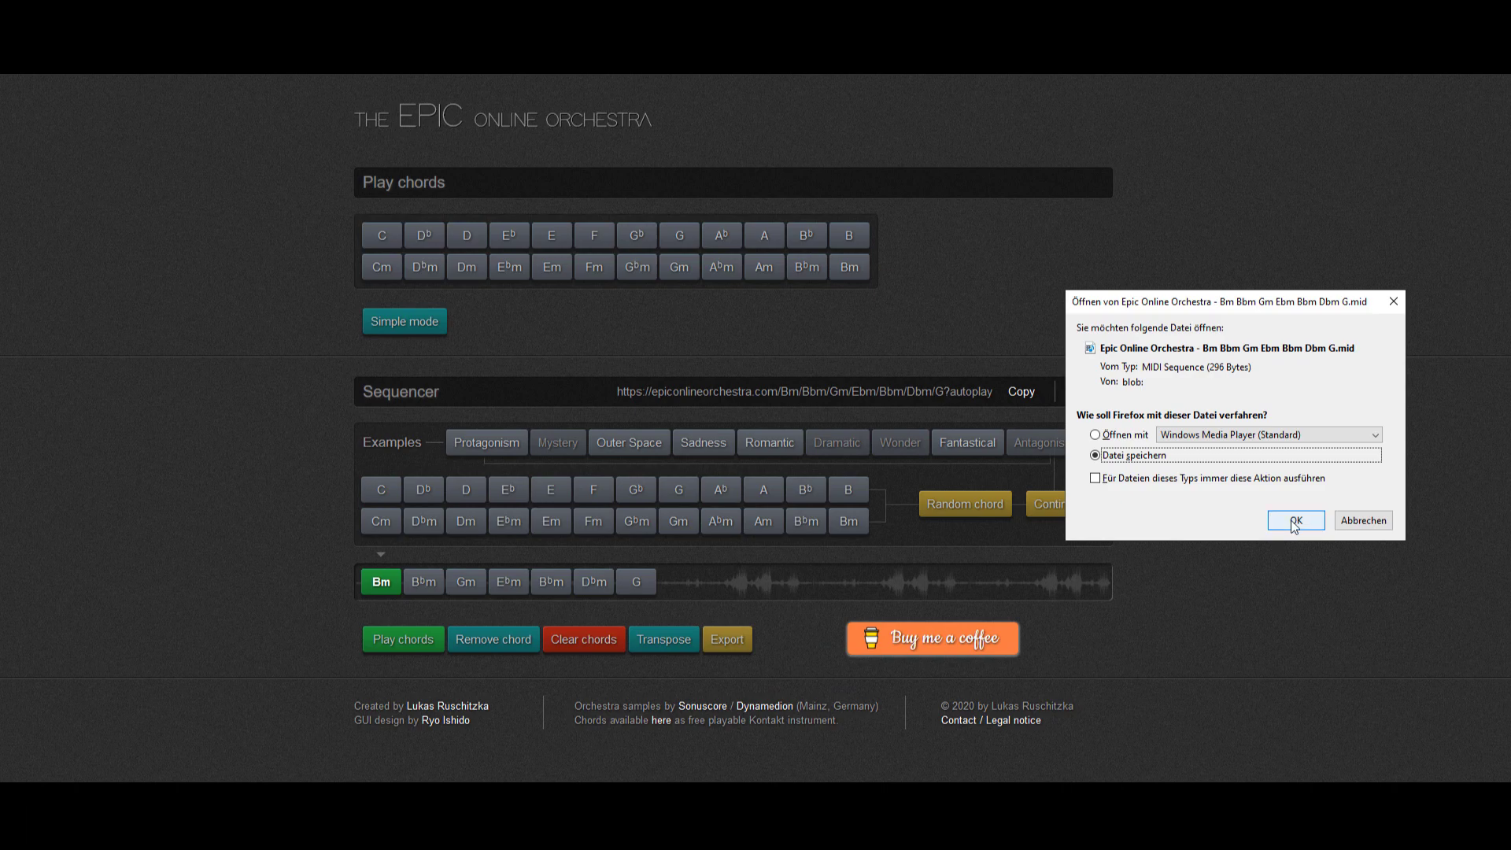
pyautogui.click(1293, 521)
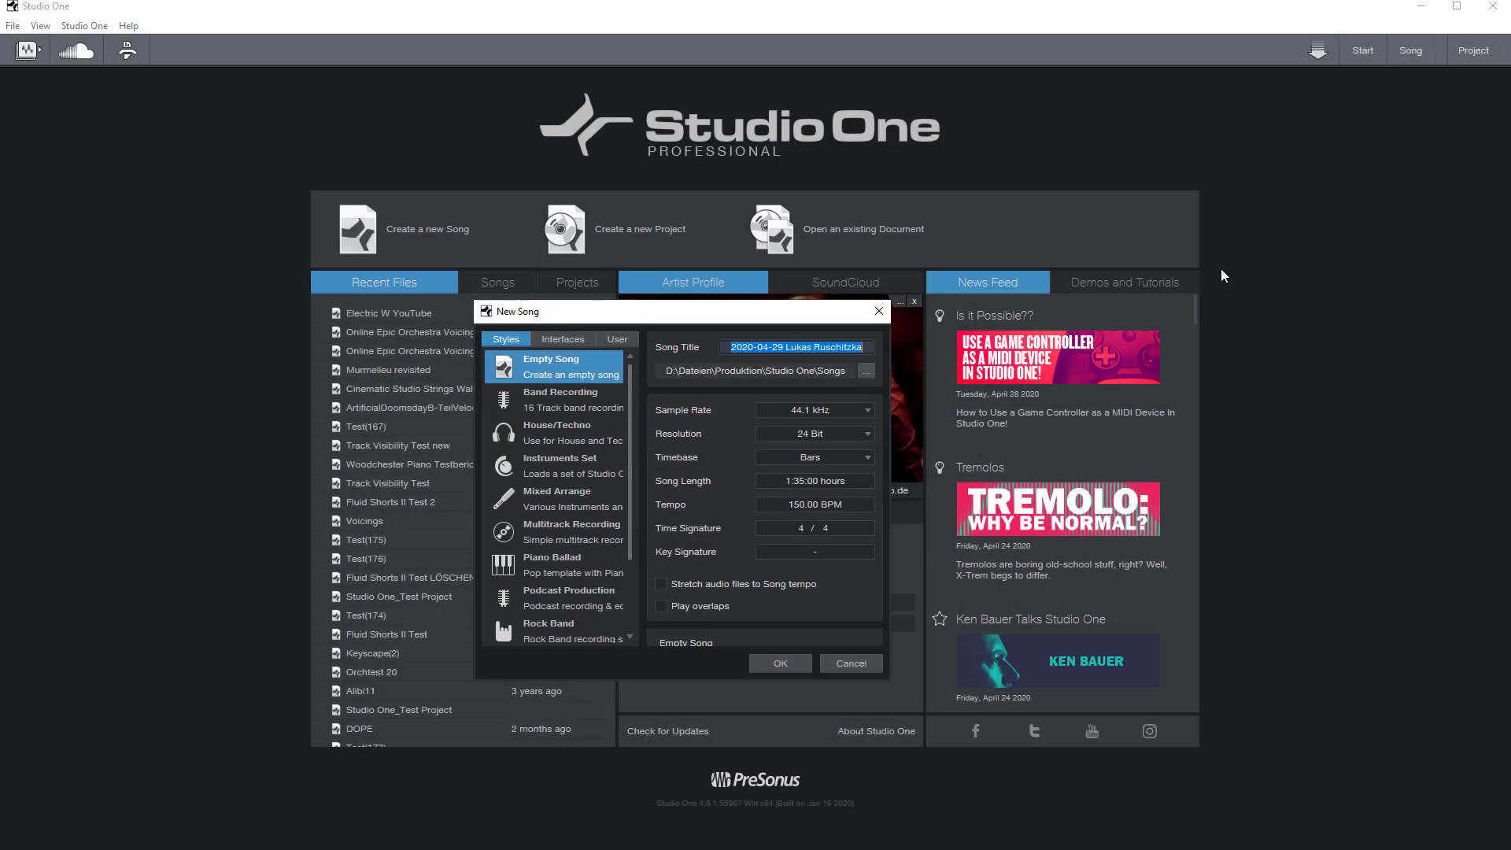
# Create an empty song titled Epic Online Orchestra.
pyautogui.write('Epic Online Orch')
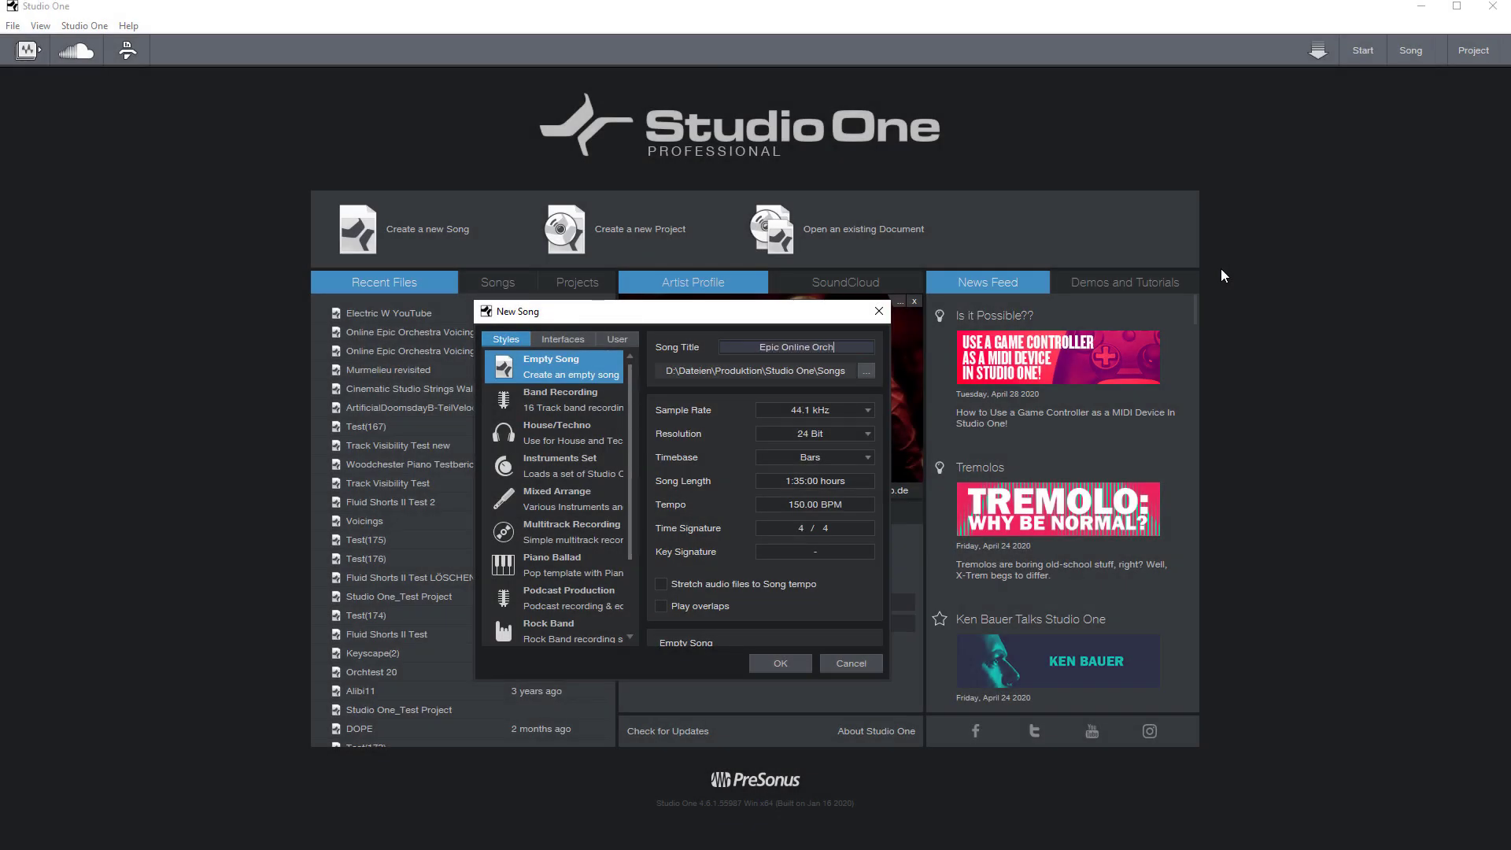
pyautogui.write('estra')
pyautogui.press('Return')
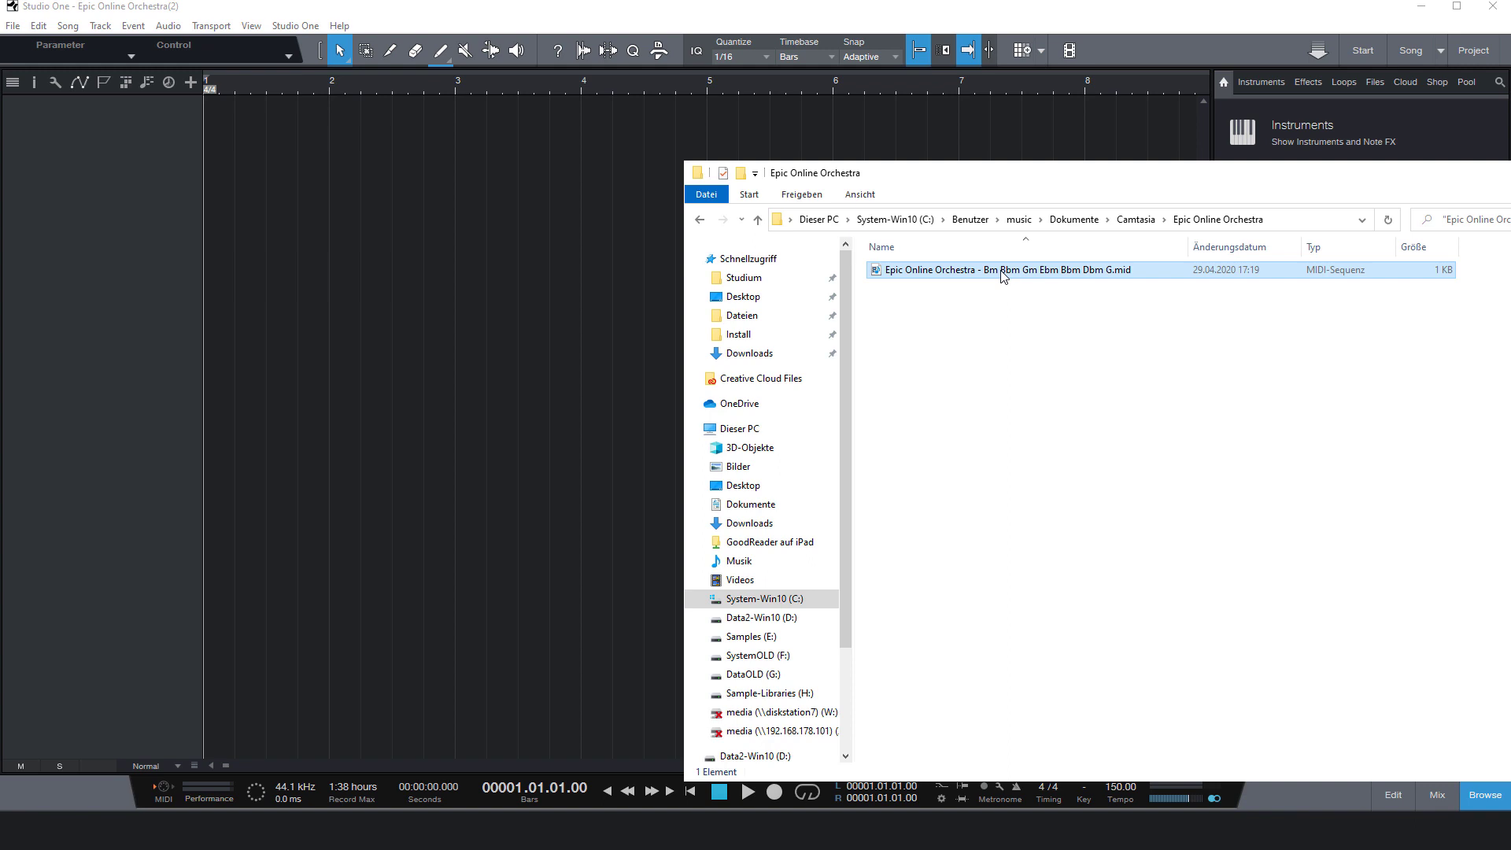
# Import the exported chord sequence MIDI file at the song start and copy its chords onto the chord track.
pyautogui.moveTo(1003, 274); pyautogui.dragTo(242, 197)
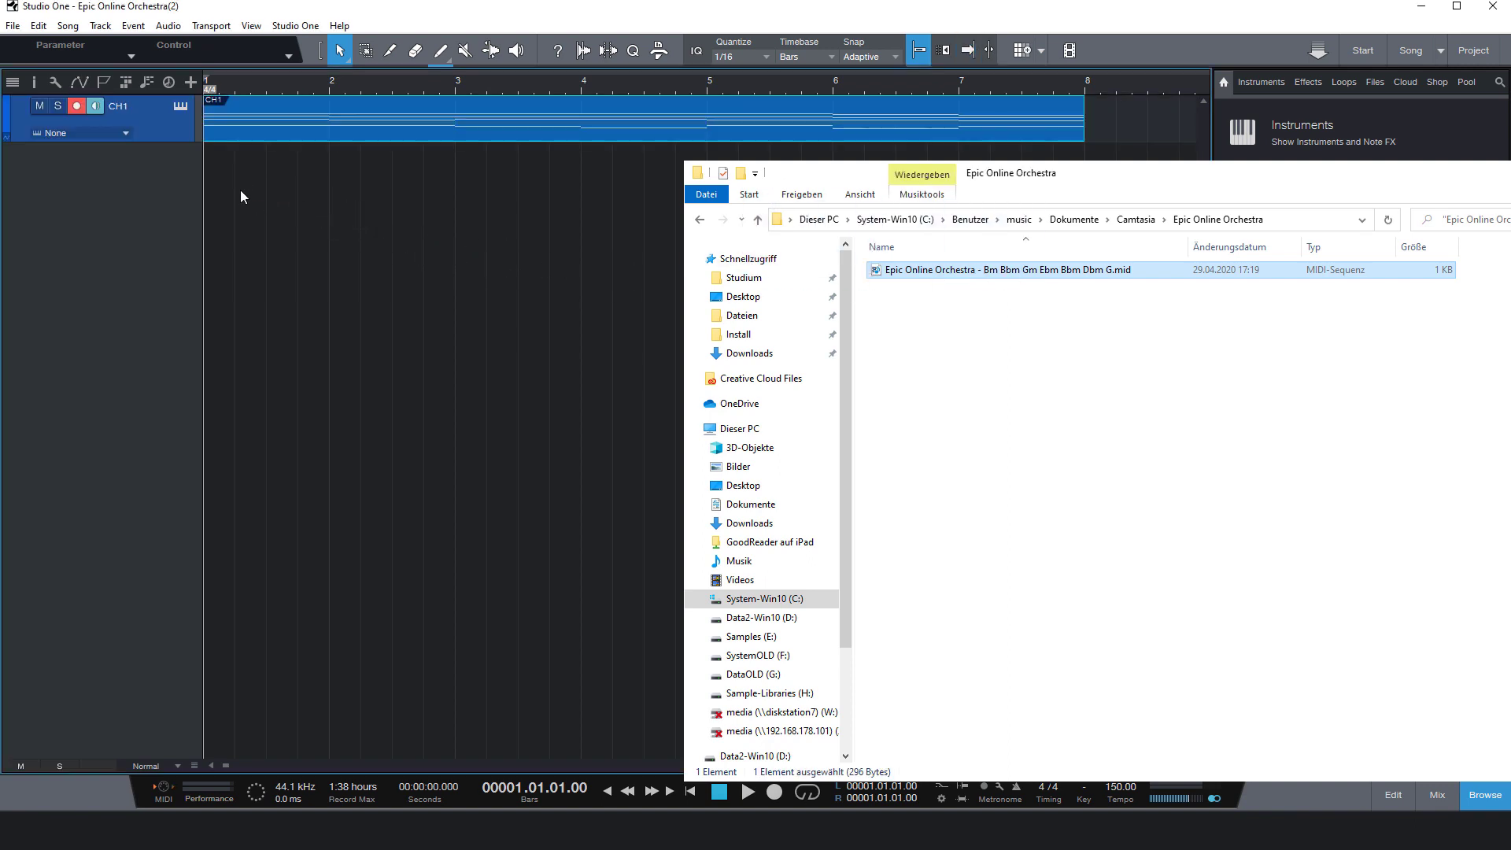
pyautogui.click(277, 268)
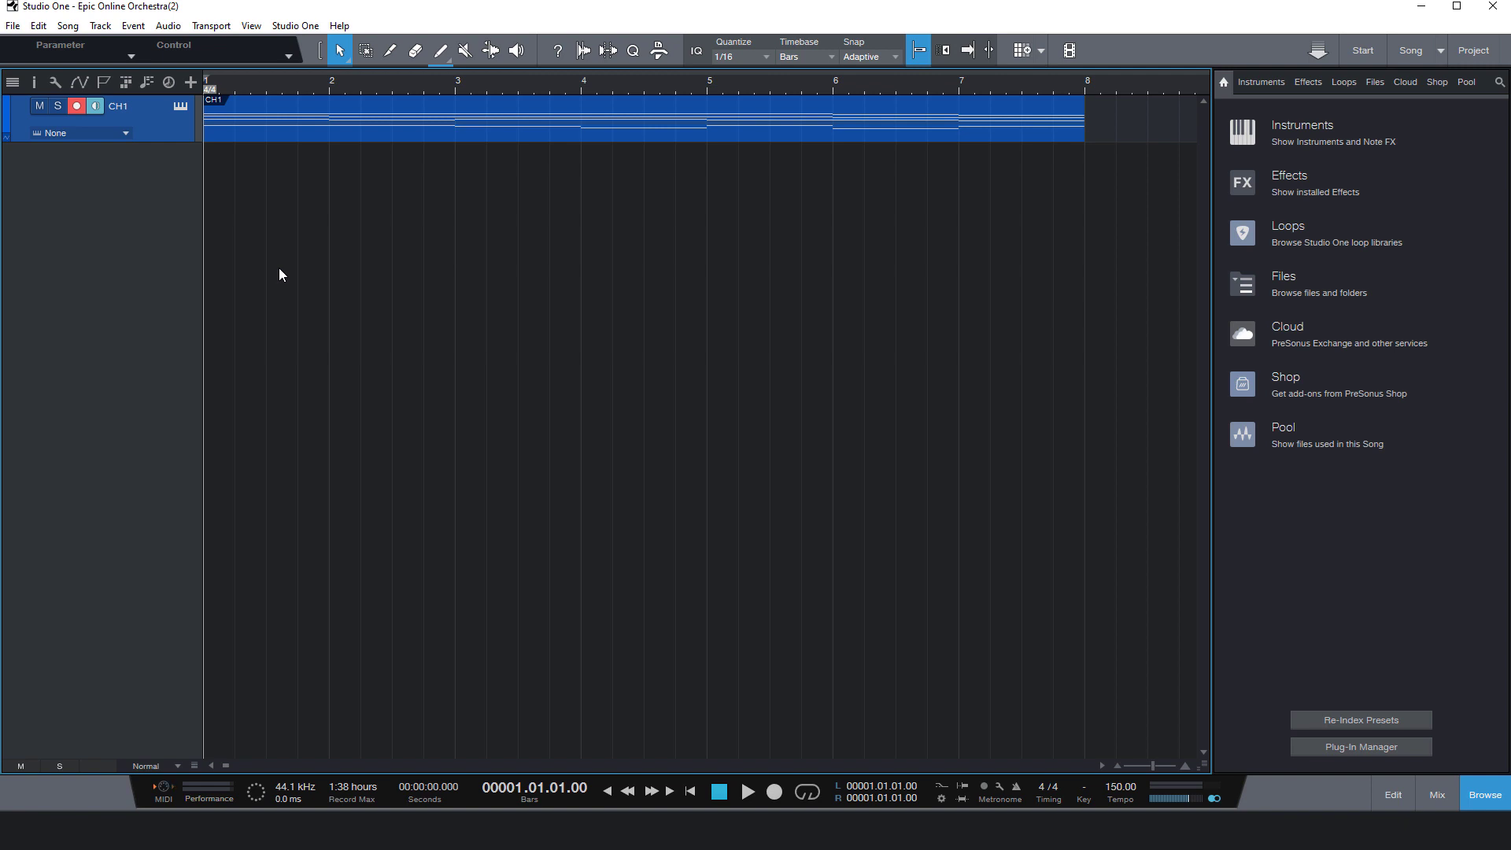
pyautogui.click(144, 82)
pyautogui.moveTo(263, 154); pyautogui.dragTo(267, 108)
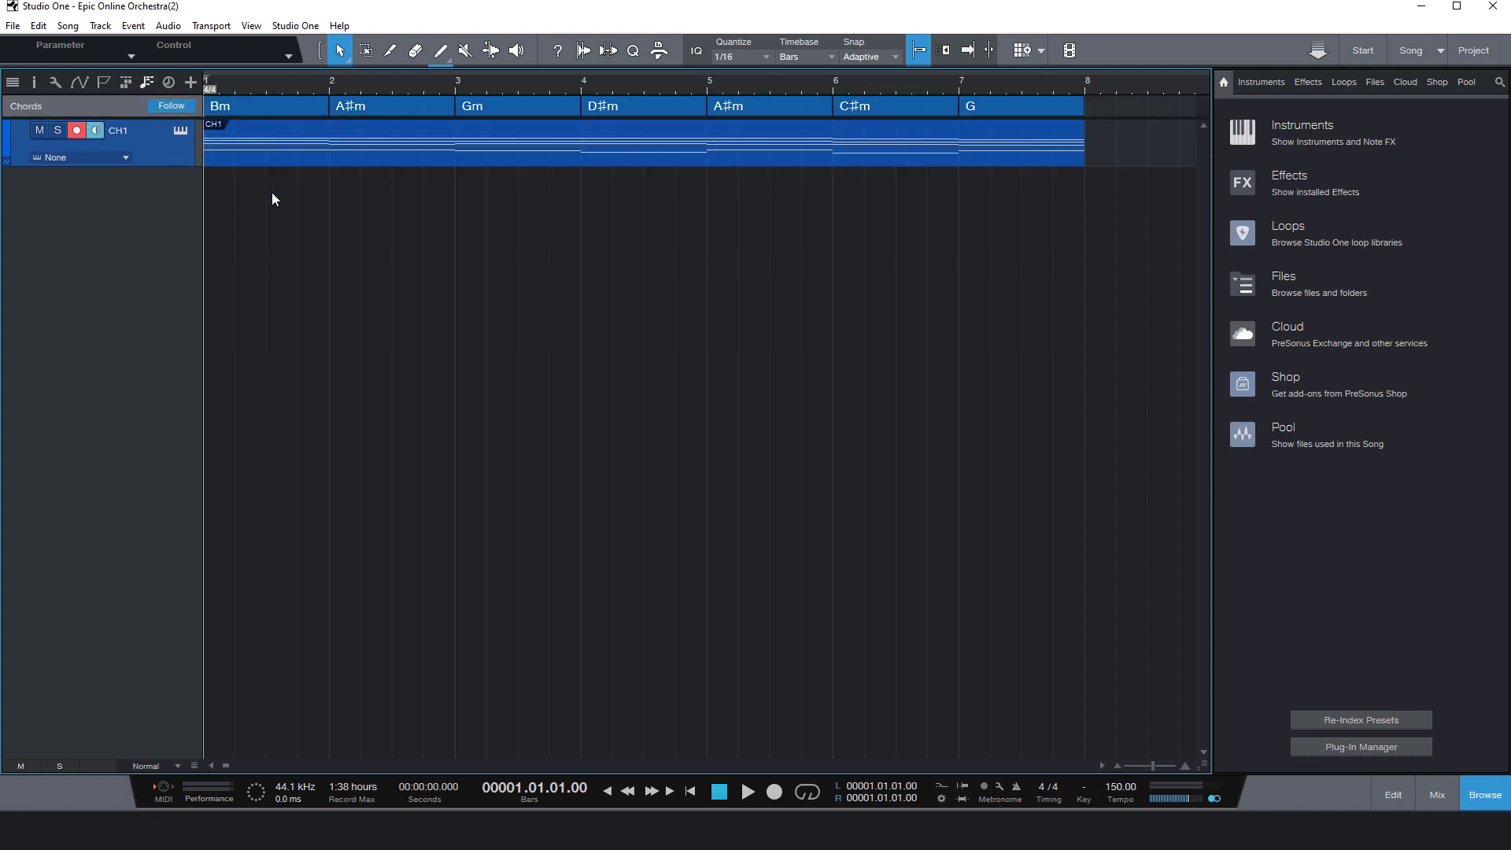
# Load Kontakt 5 from the Native Instruments folder as the instrument for the CH1 track.
pyautogui.scroll(3, 271, 192)
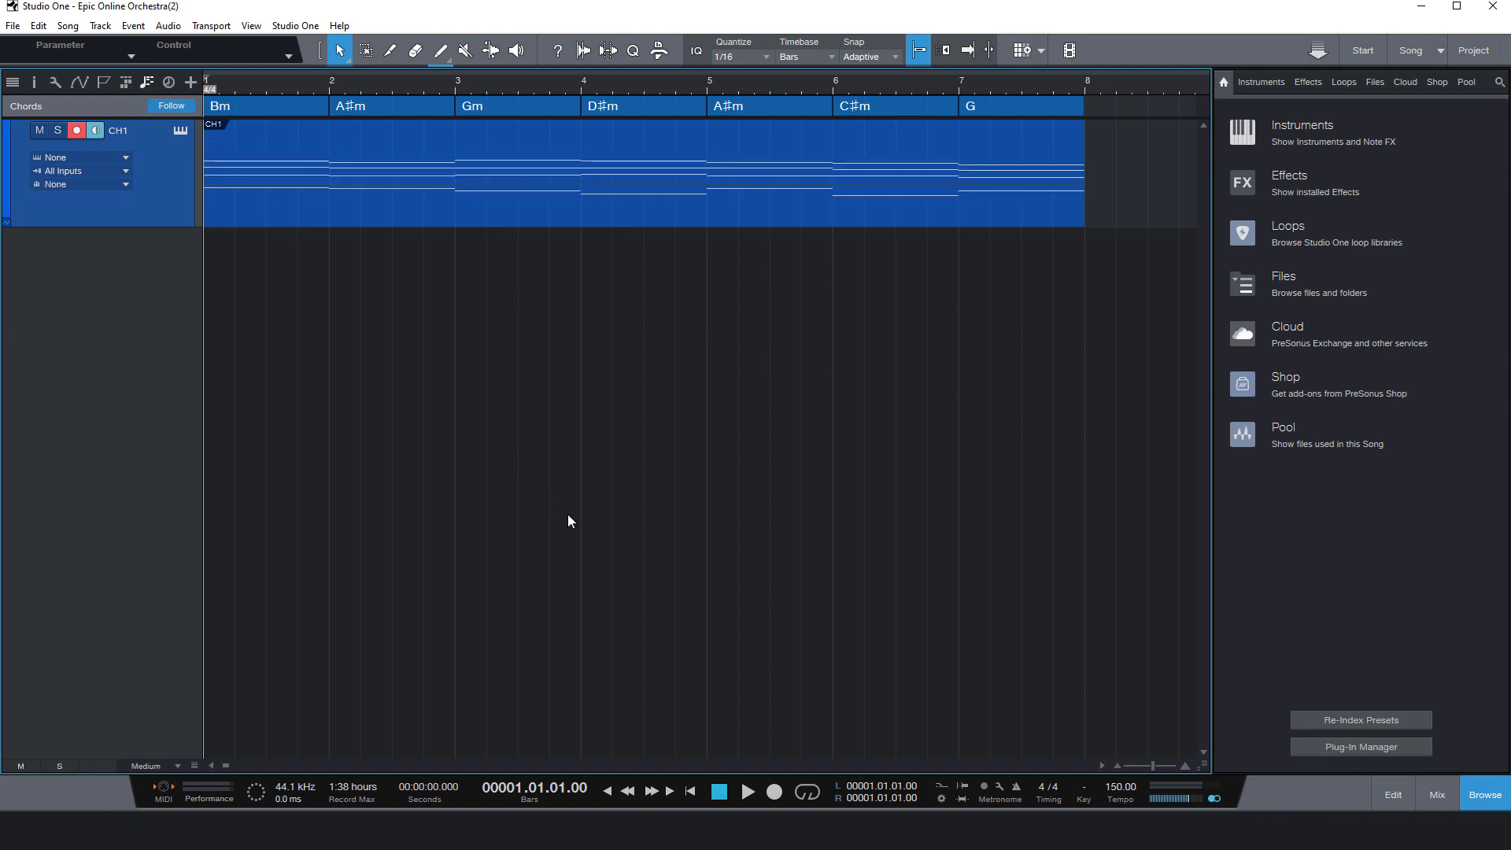
pyautogui.click(1302, 126)
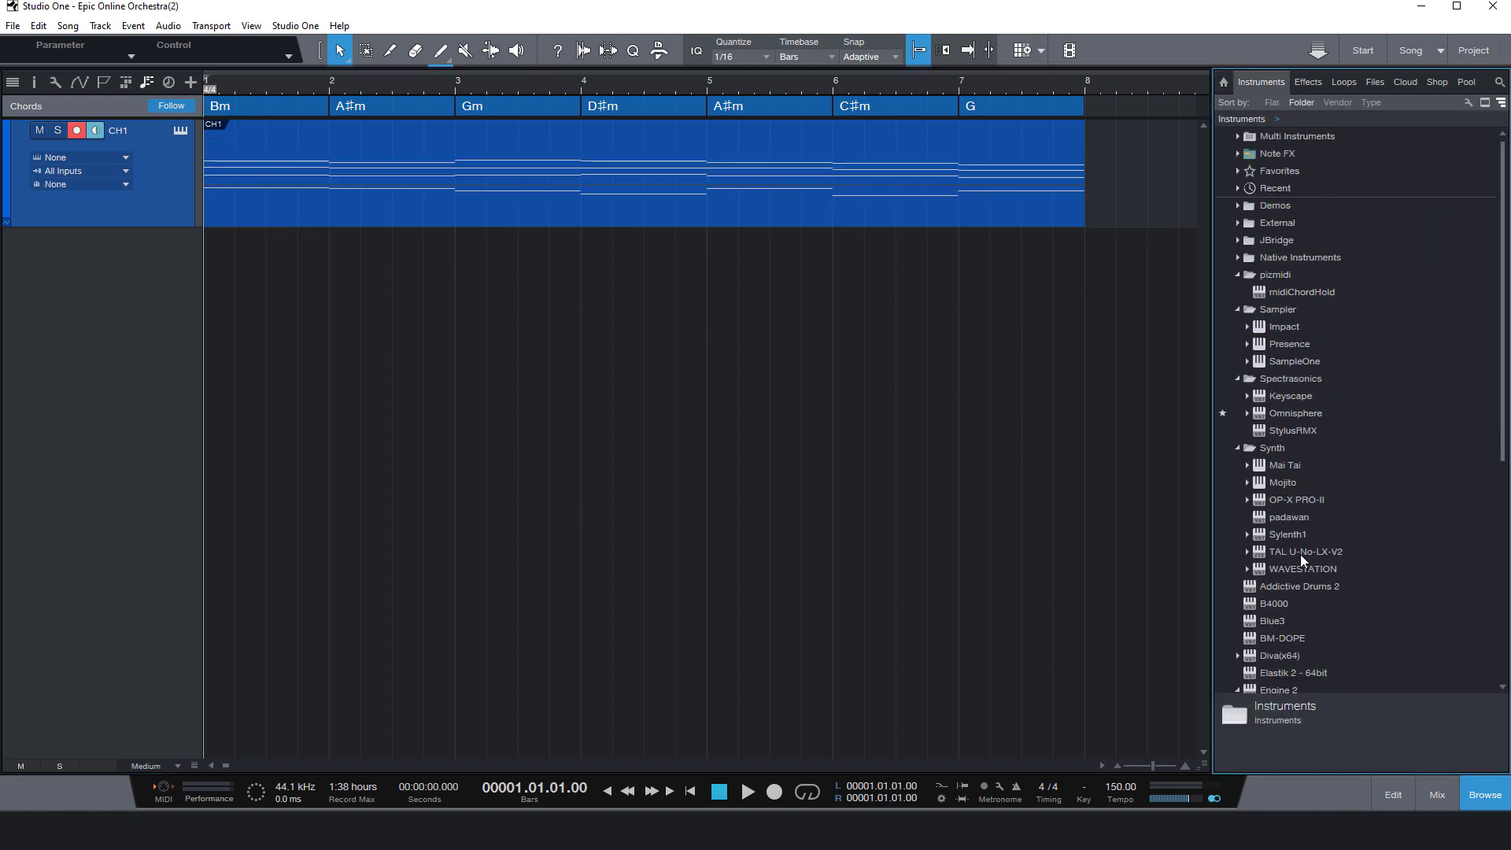
pyautogui.scroll(-4, 1300, 556)
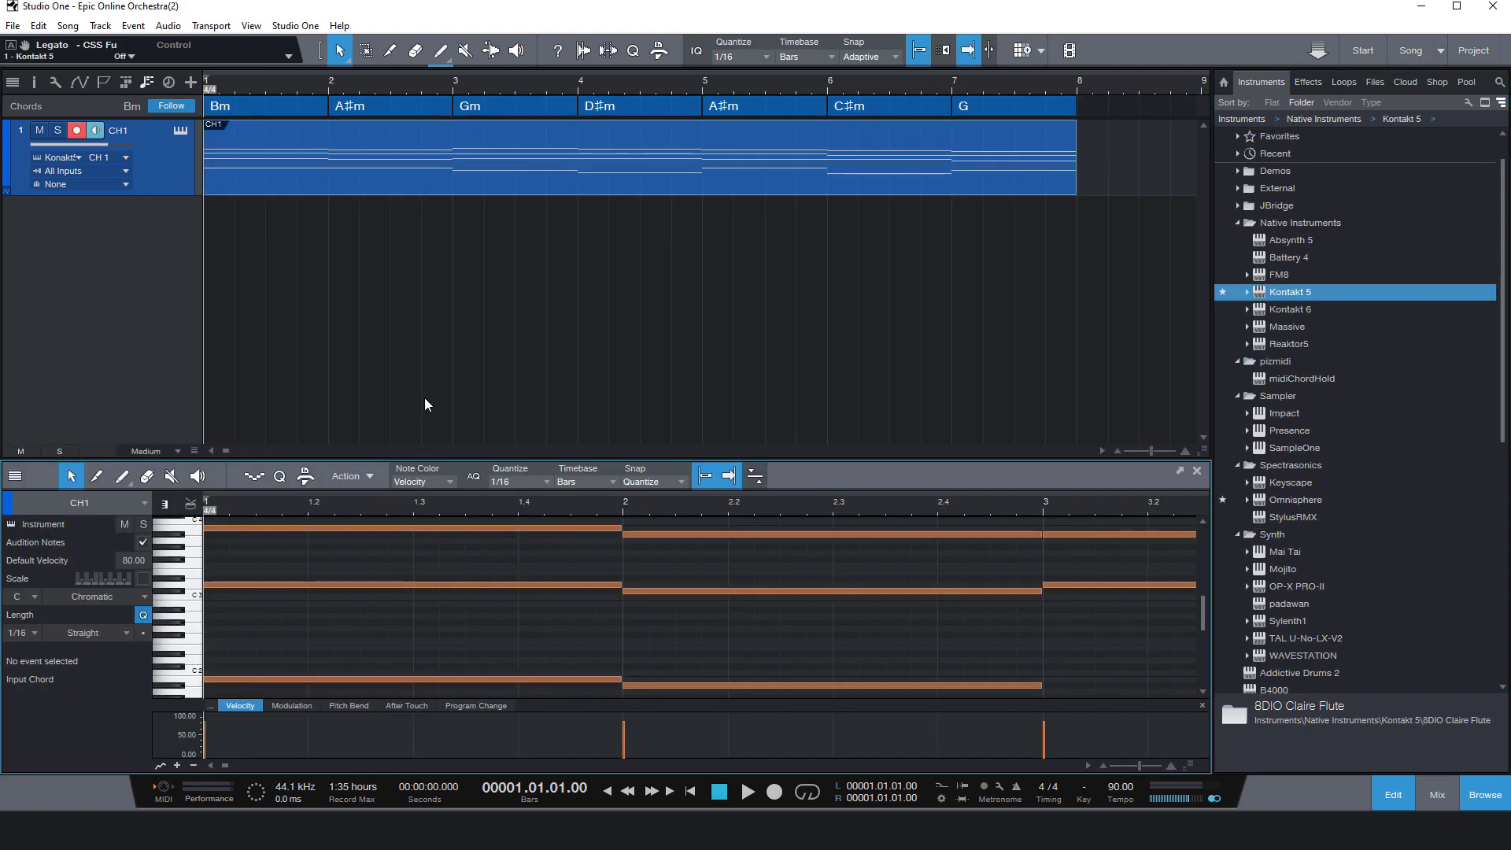
# Open the CH1 part in an enlarged note editor and play the chords from the song start.
pyautogui.press('F2')
pyautogui.click(425, 146)
pyautogui.doubleClick(425, 151)
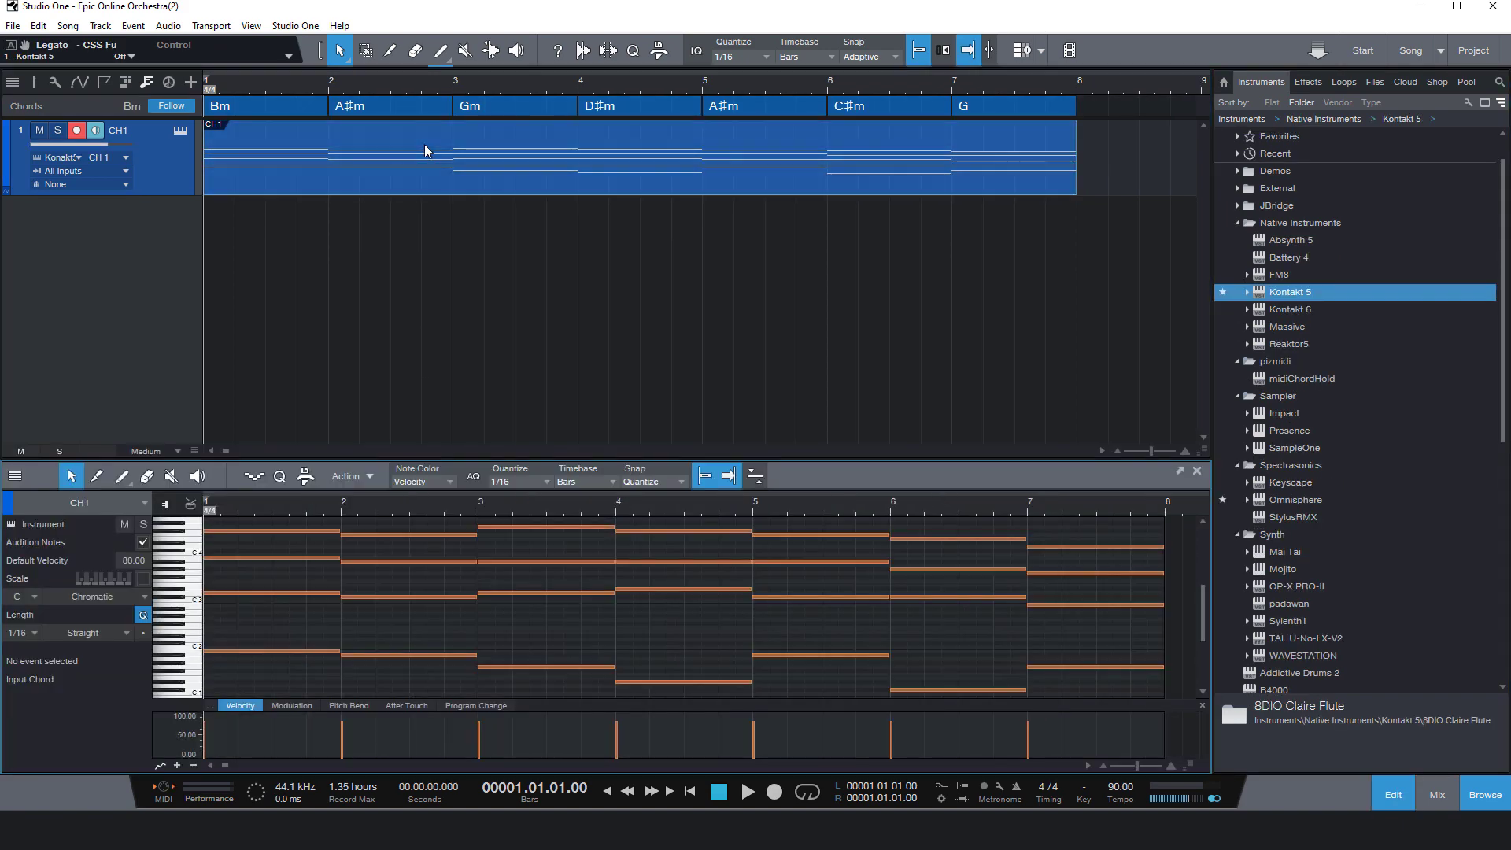
pyautogui.moveTo(462, 459); pyautogui.dragTo(467, 337)
pyautogui.press('space')
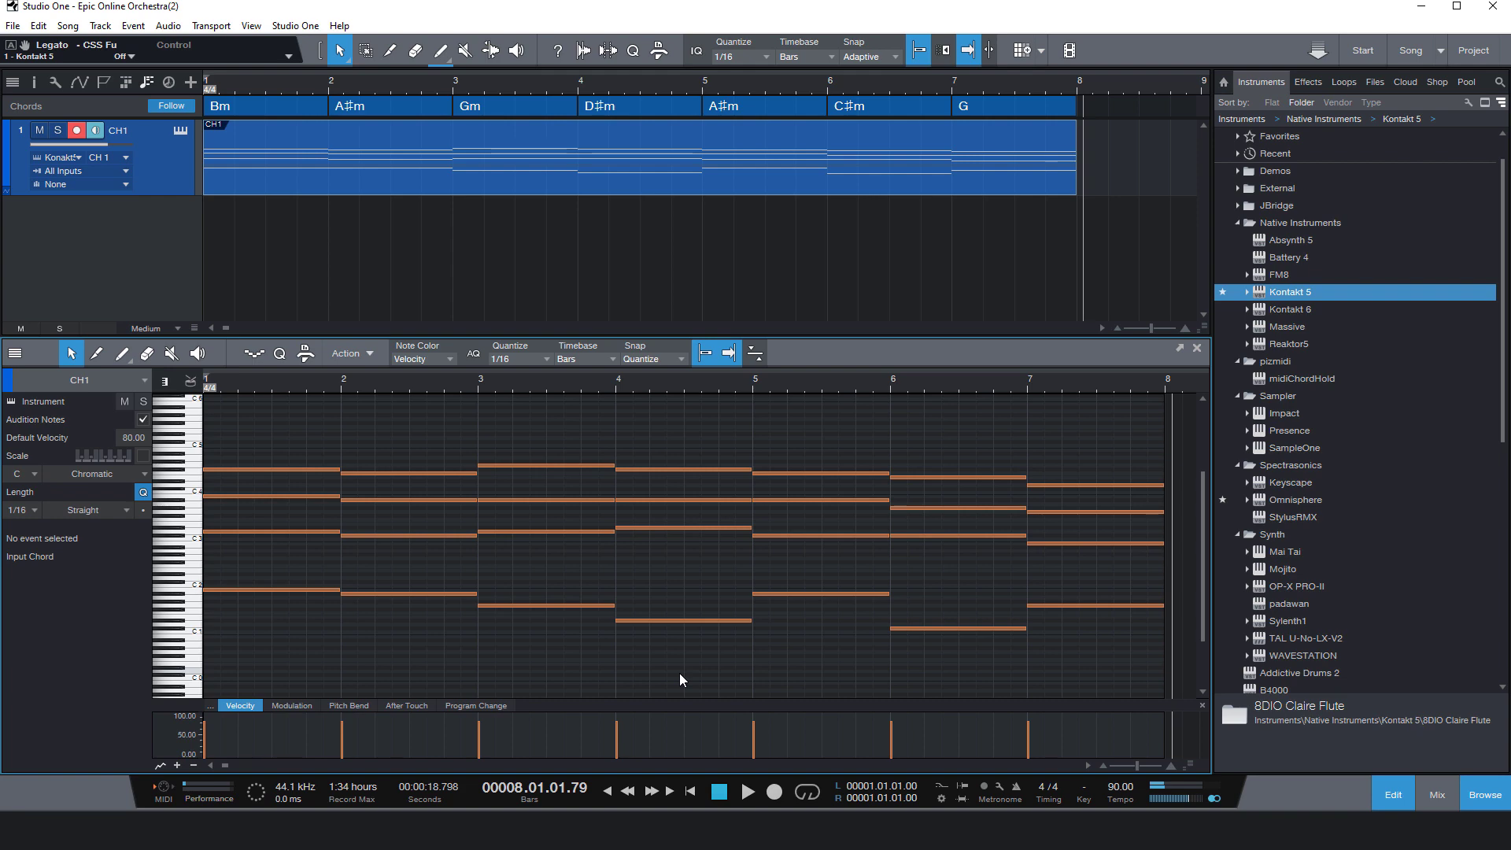
# Open Part C of the Homecoming (106 bpm) construction kit in the PSO Musicloops collection.
pyautogui.click(1343, 82)
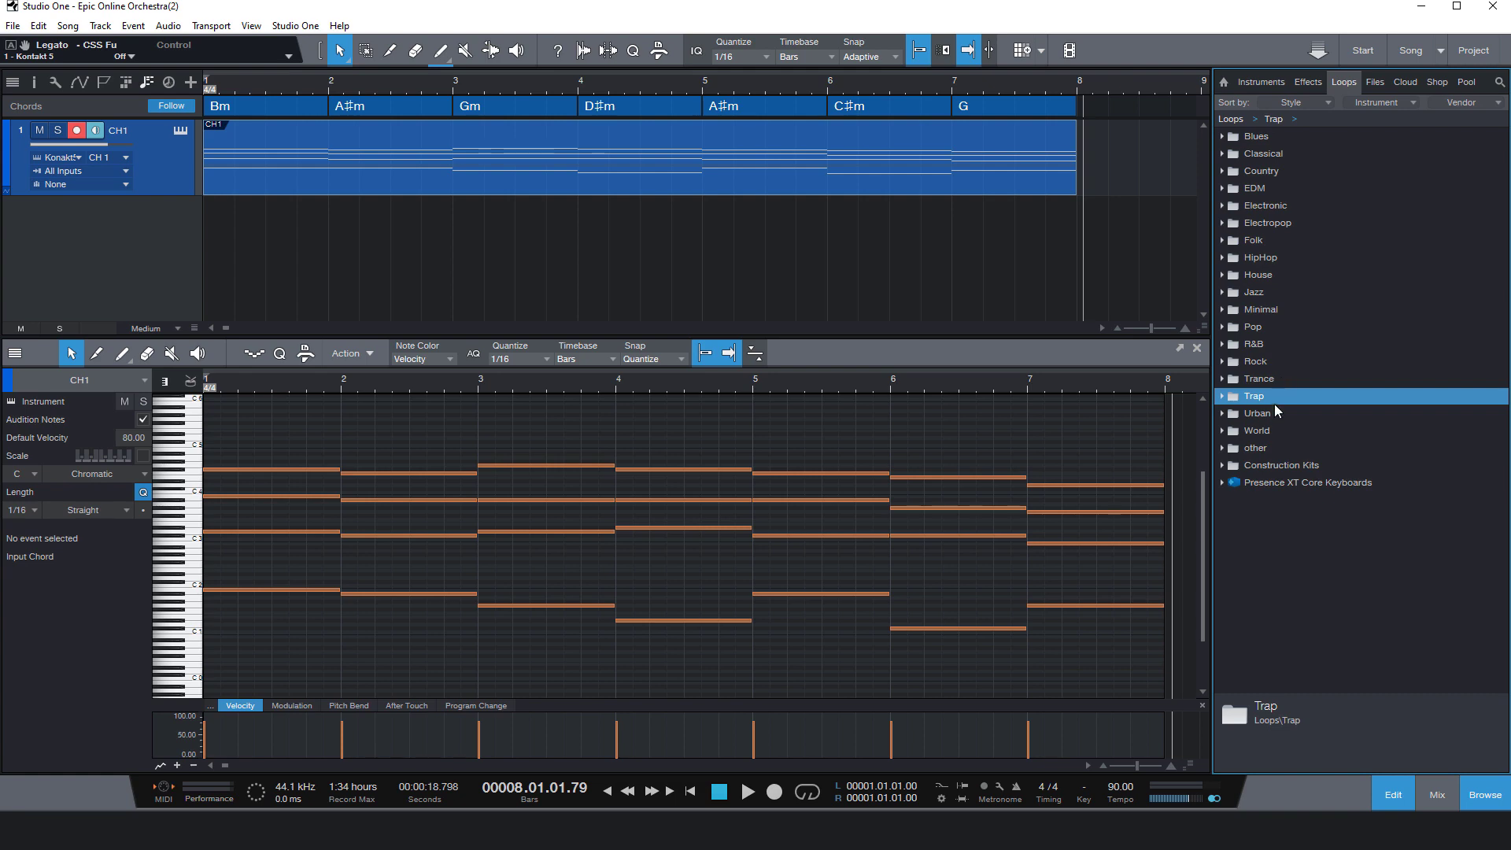
pyautogui.click(1264, 464)
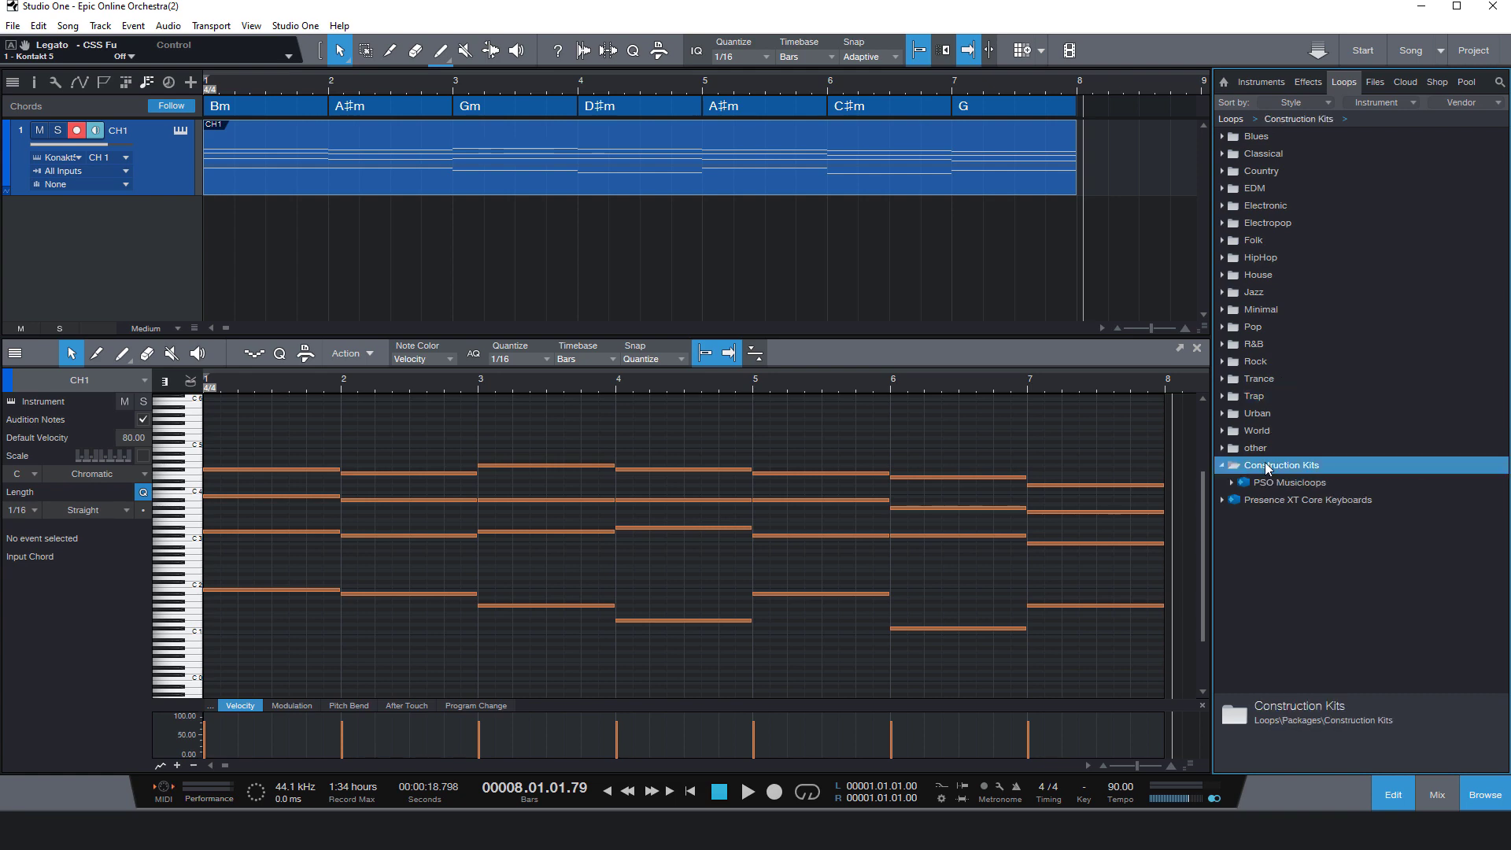
pyautogui.click(1273, 480)
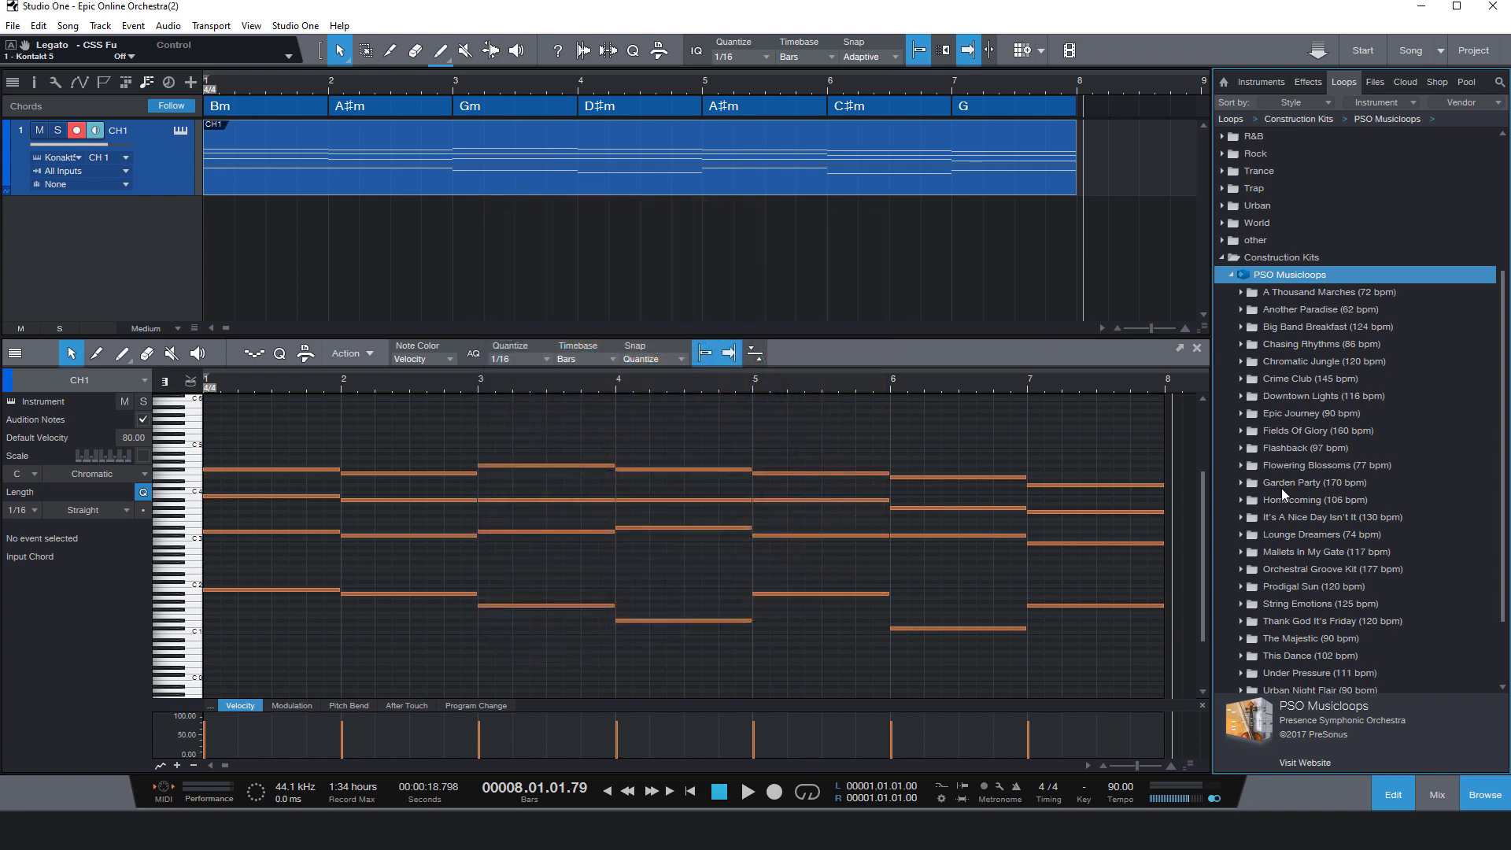
pyautogui.click(1288, 505)
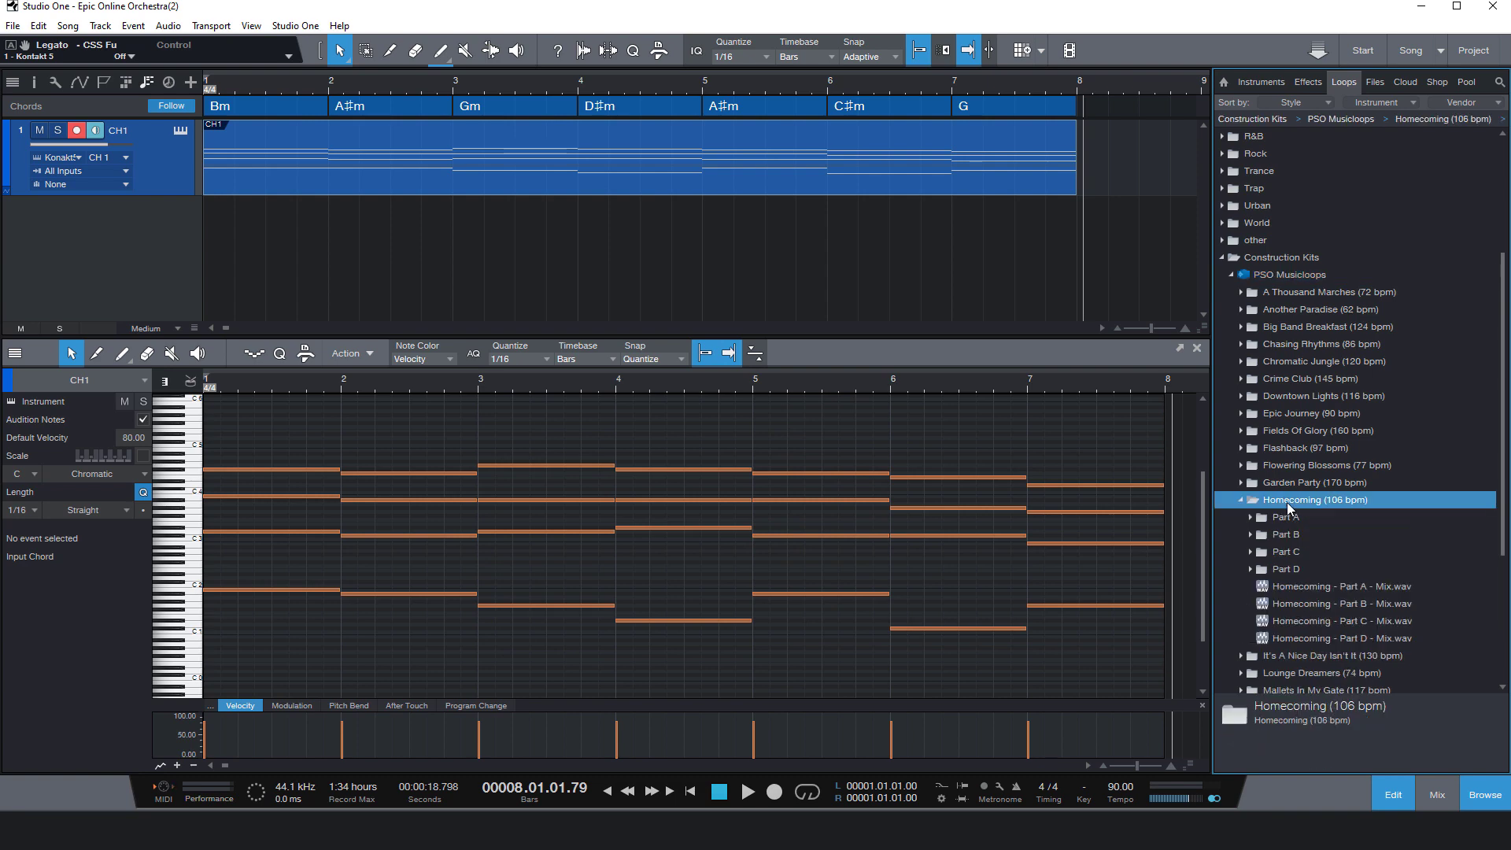
pyautogui.click(1293, 554)
pyautogui.scroll(-2, 1292, 551)
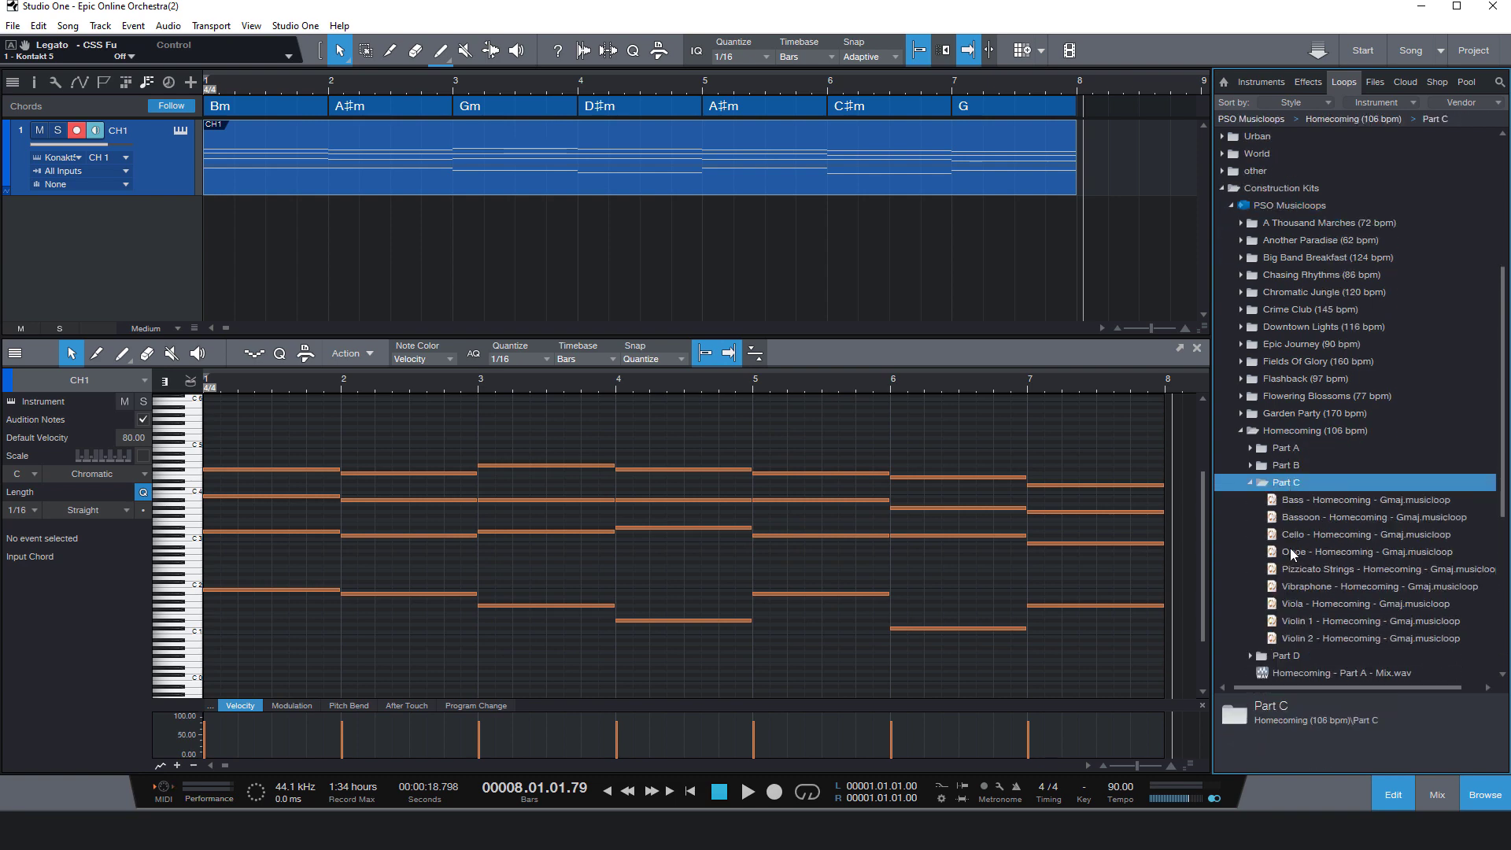
# Preview the Homecoming - Part C - Mix.wav loop and stop the preview.
pyautogui.click(1313, 466)
pyautogui.scroll(-1, 1324, 504)
pyautogui.click(1348, 622)
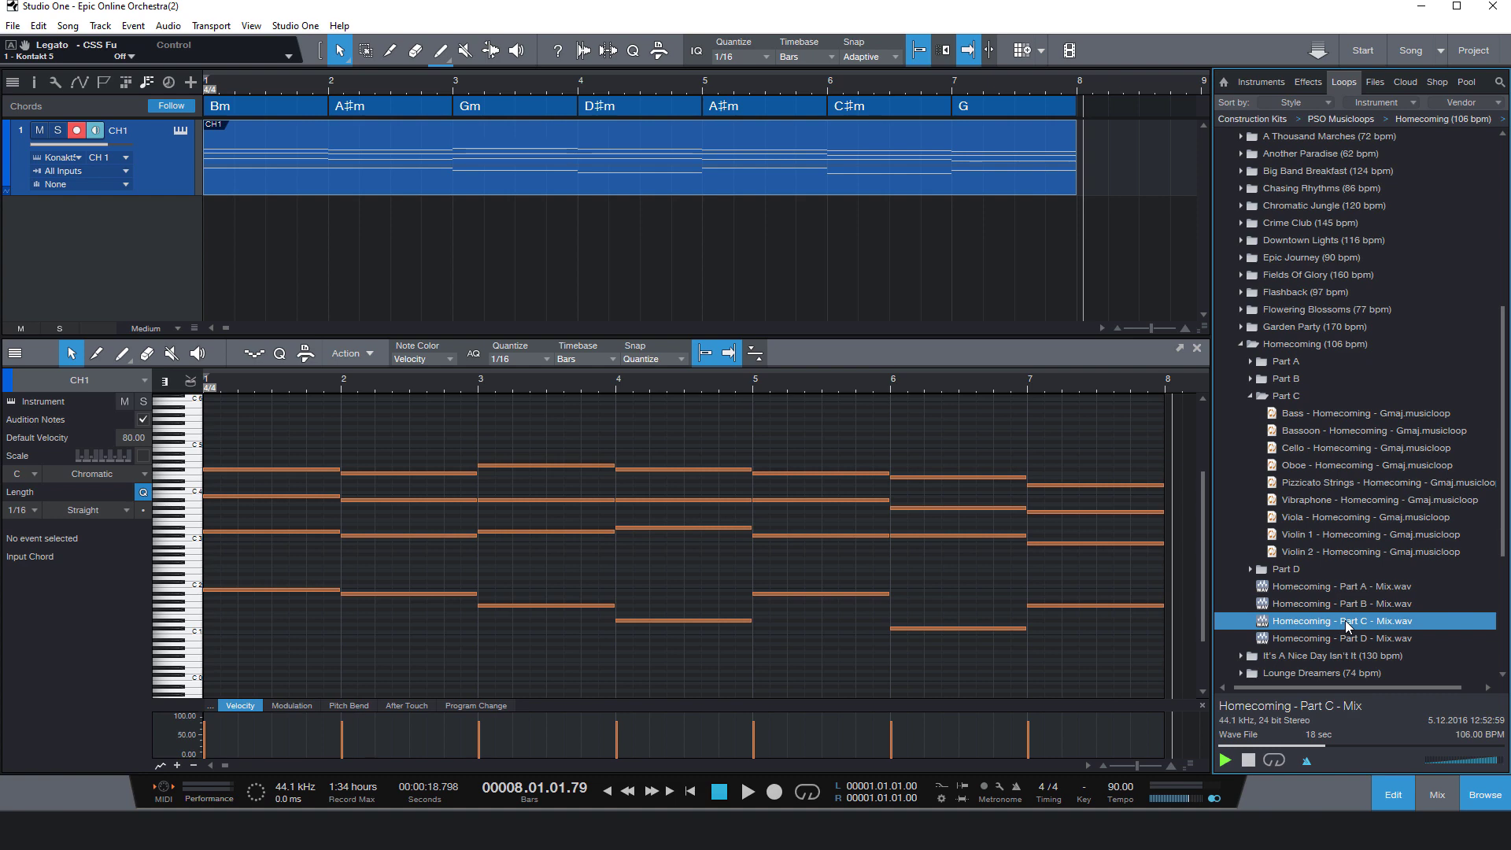
pyautogui.click(1249, 761)
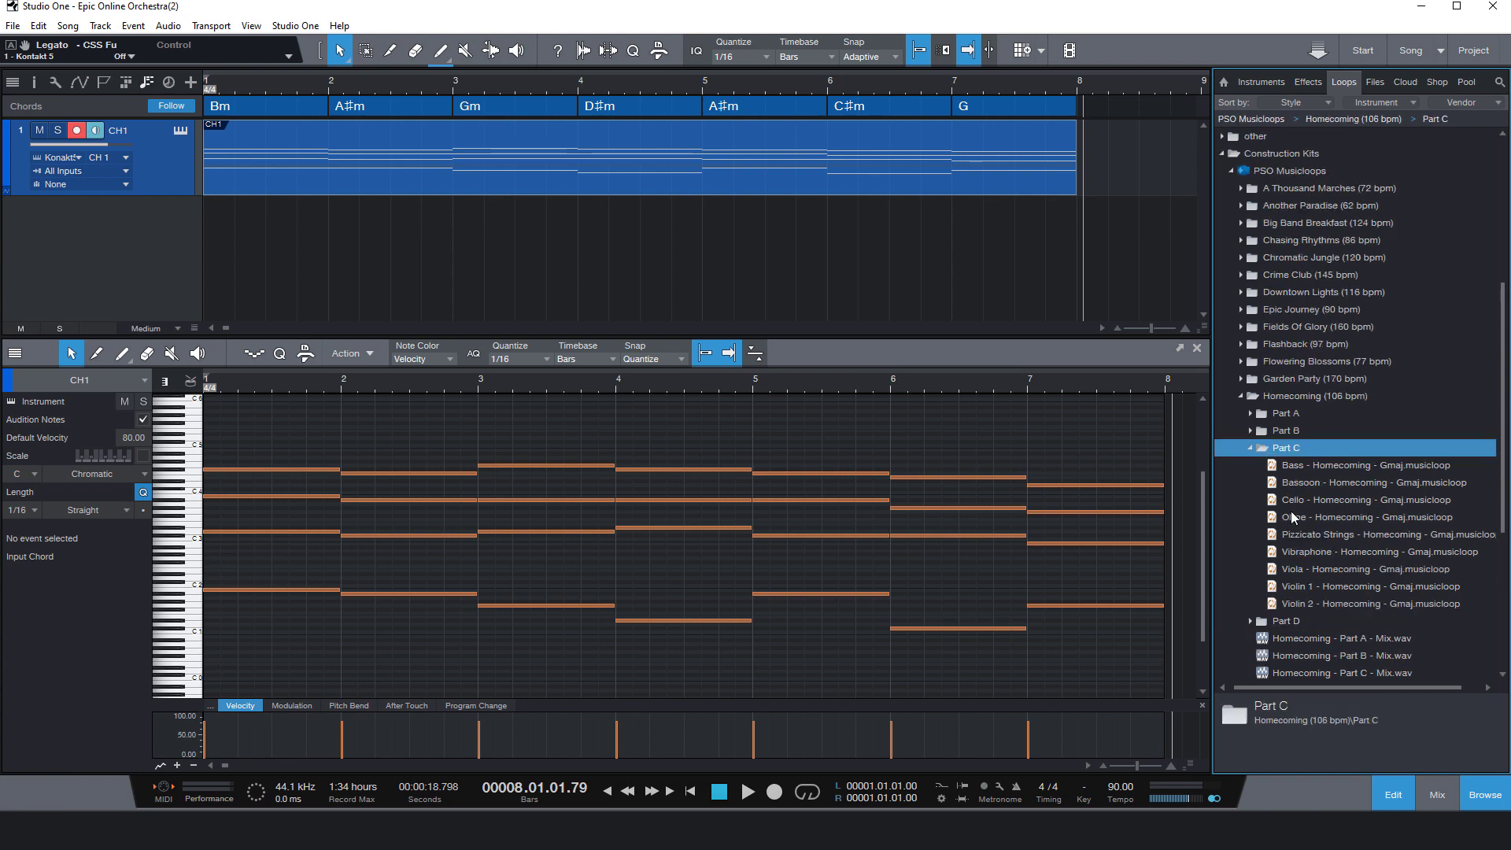
# Add all nine Homecoming Part C musicloops, from Bass to Violin 2, as tracks at the song start and close the note editor.
pyautogui.click(1303, 467)
pyautogui.keyDown('shift'); pyautogui.click(1303, 604); pyautogui.keyUp('shift')
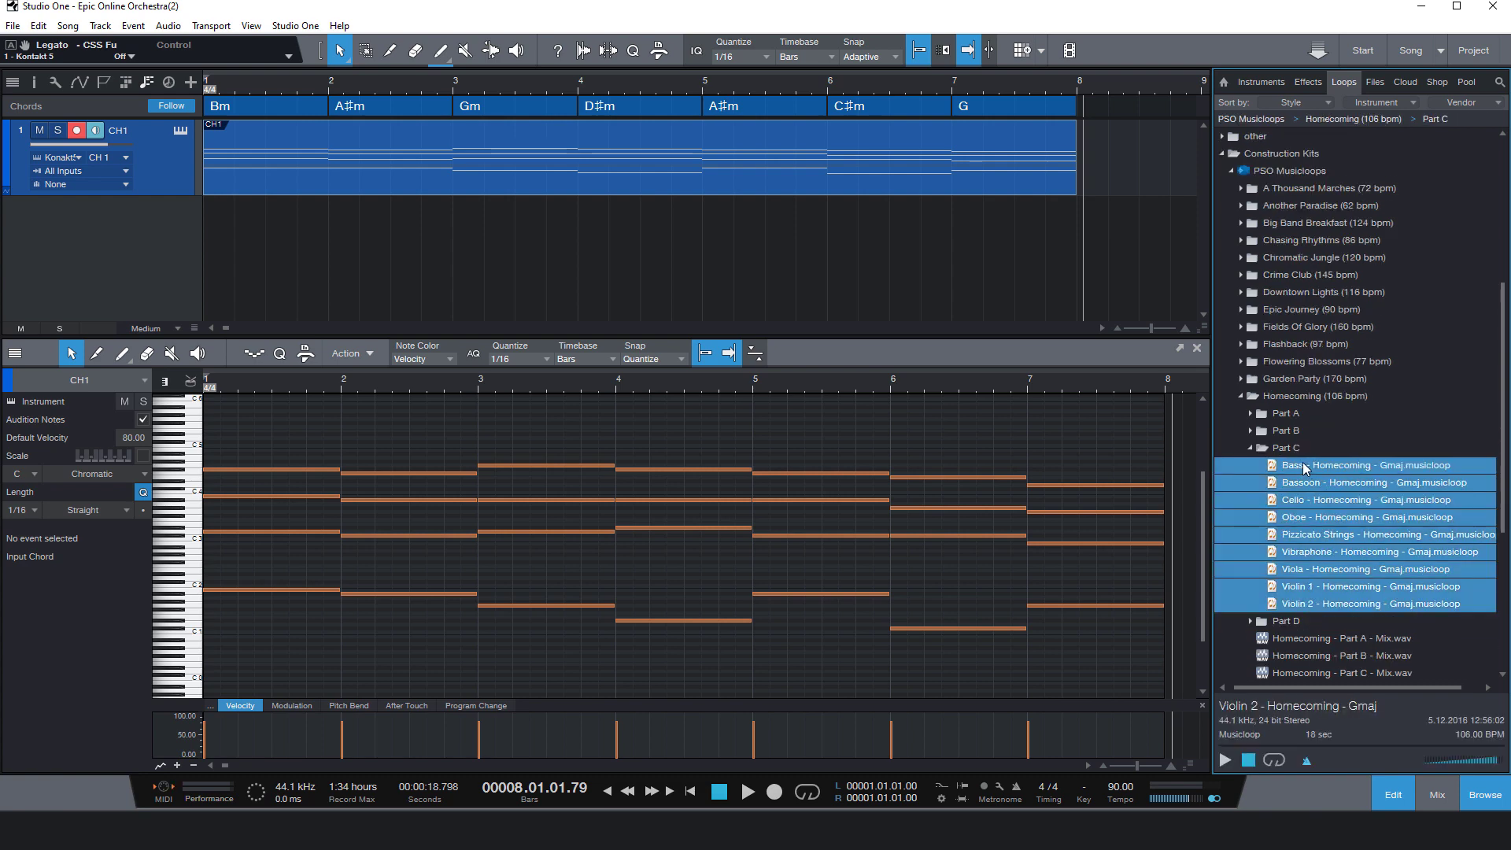
pyautogui.moveTo(1306, 471); pyautogui.dragTo(249, 253)
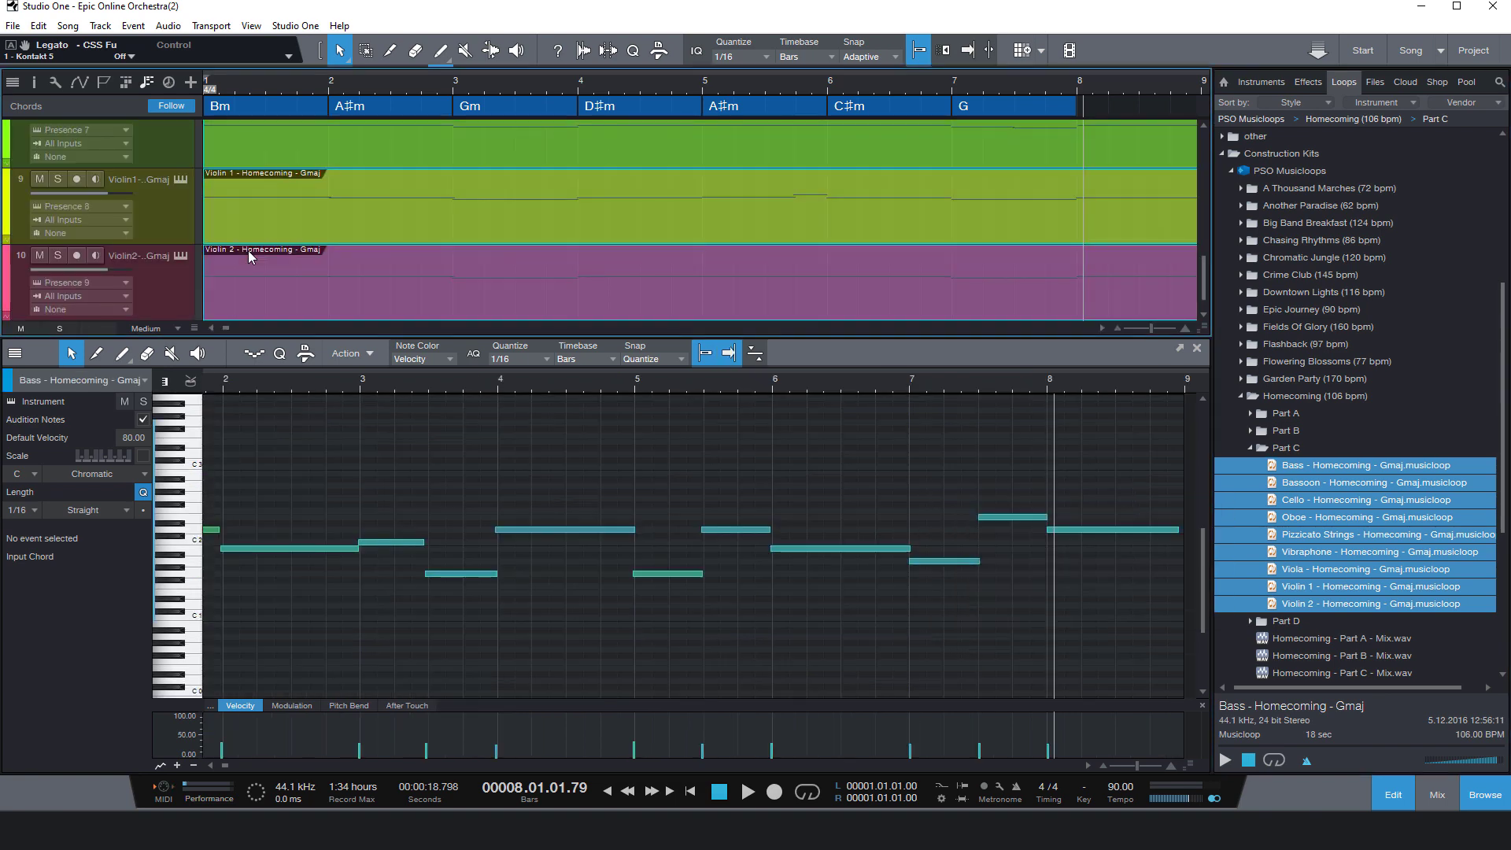
pyautogui.press('F2')
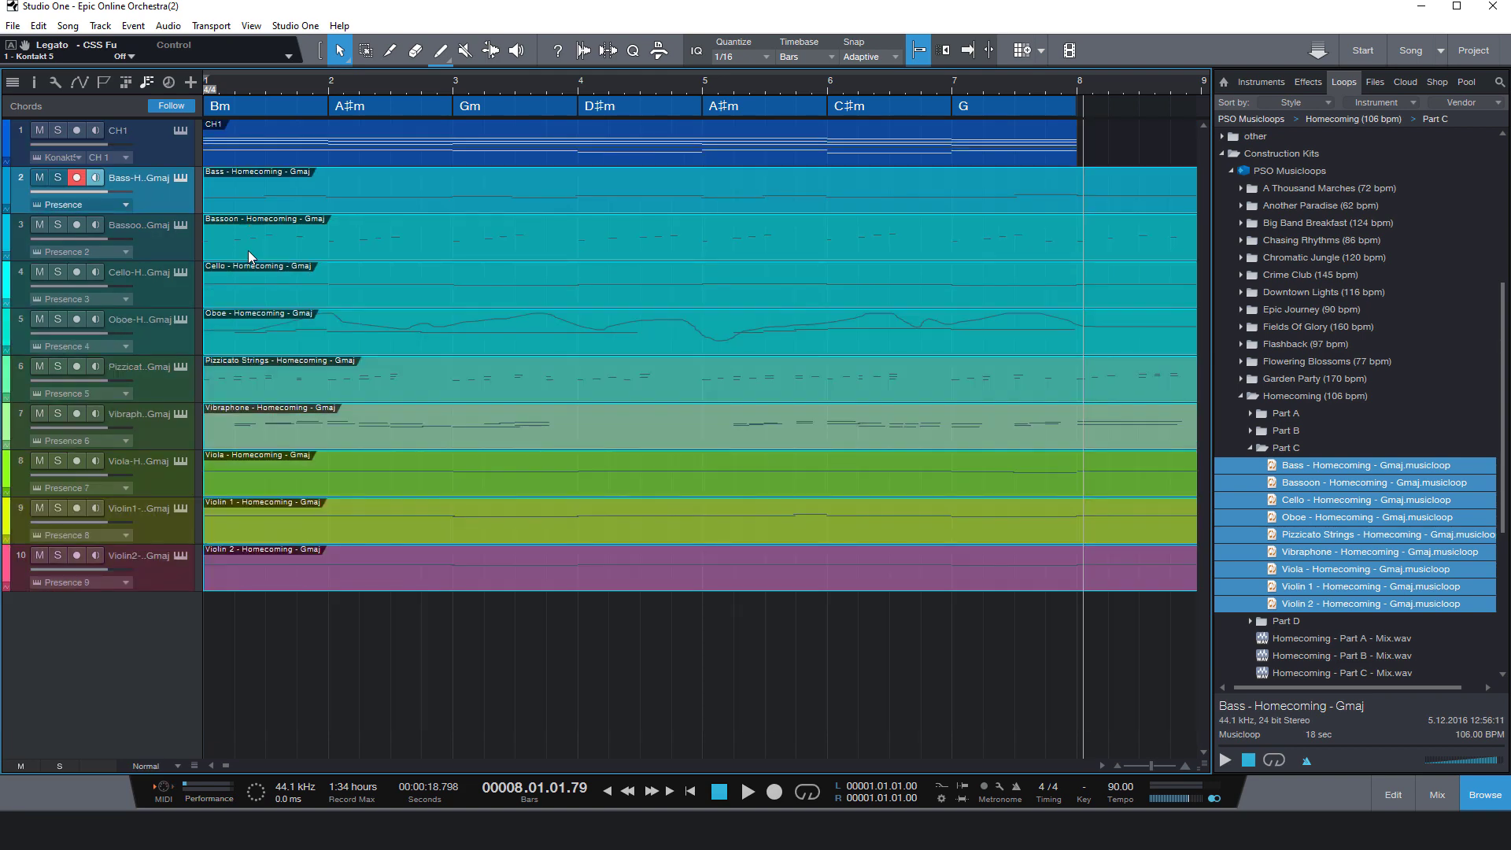
pyautogui.press('w')
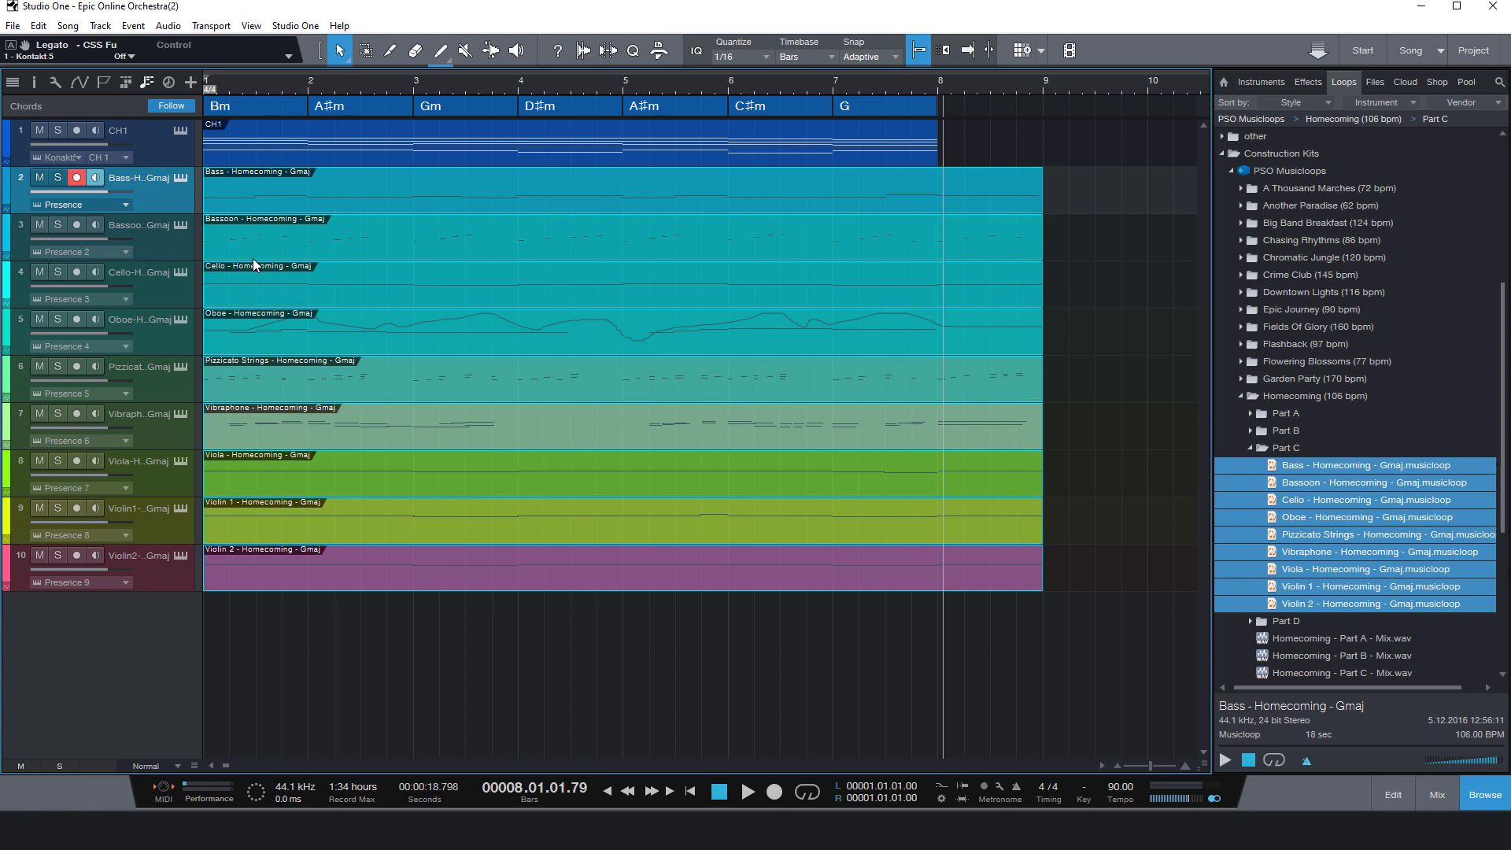
# Set Follow chords to Narrow for the nine Homecoming tracks, from Bass to Violin 2.
pyautogui.click(34, 82)
pyautogui.click(329, 574)
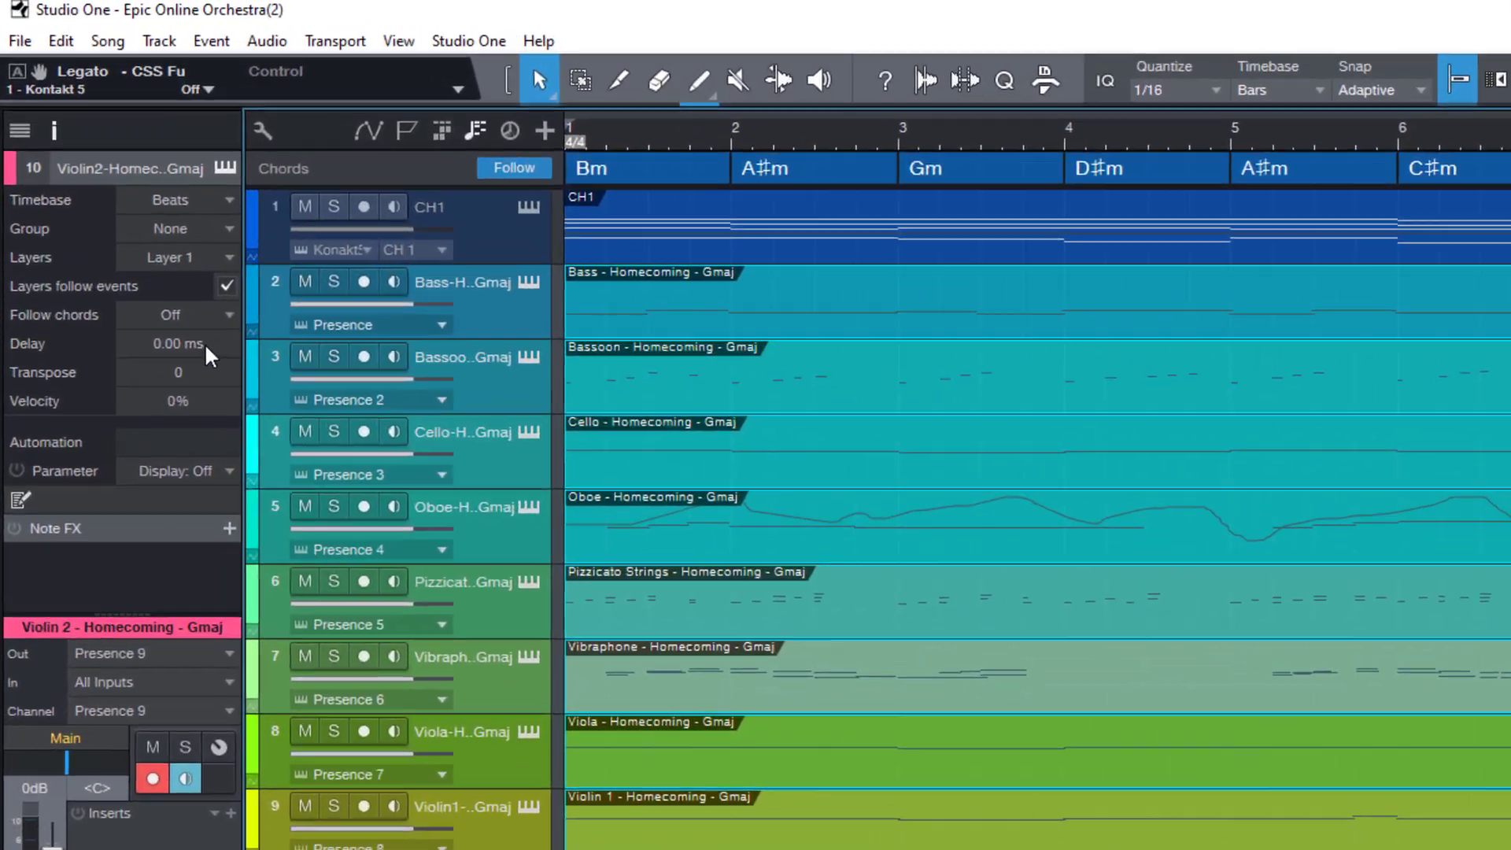
pyautogui.click(201, 315)
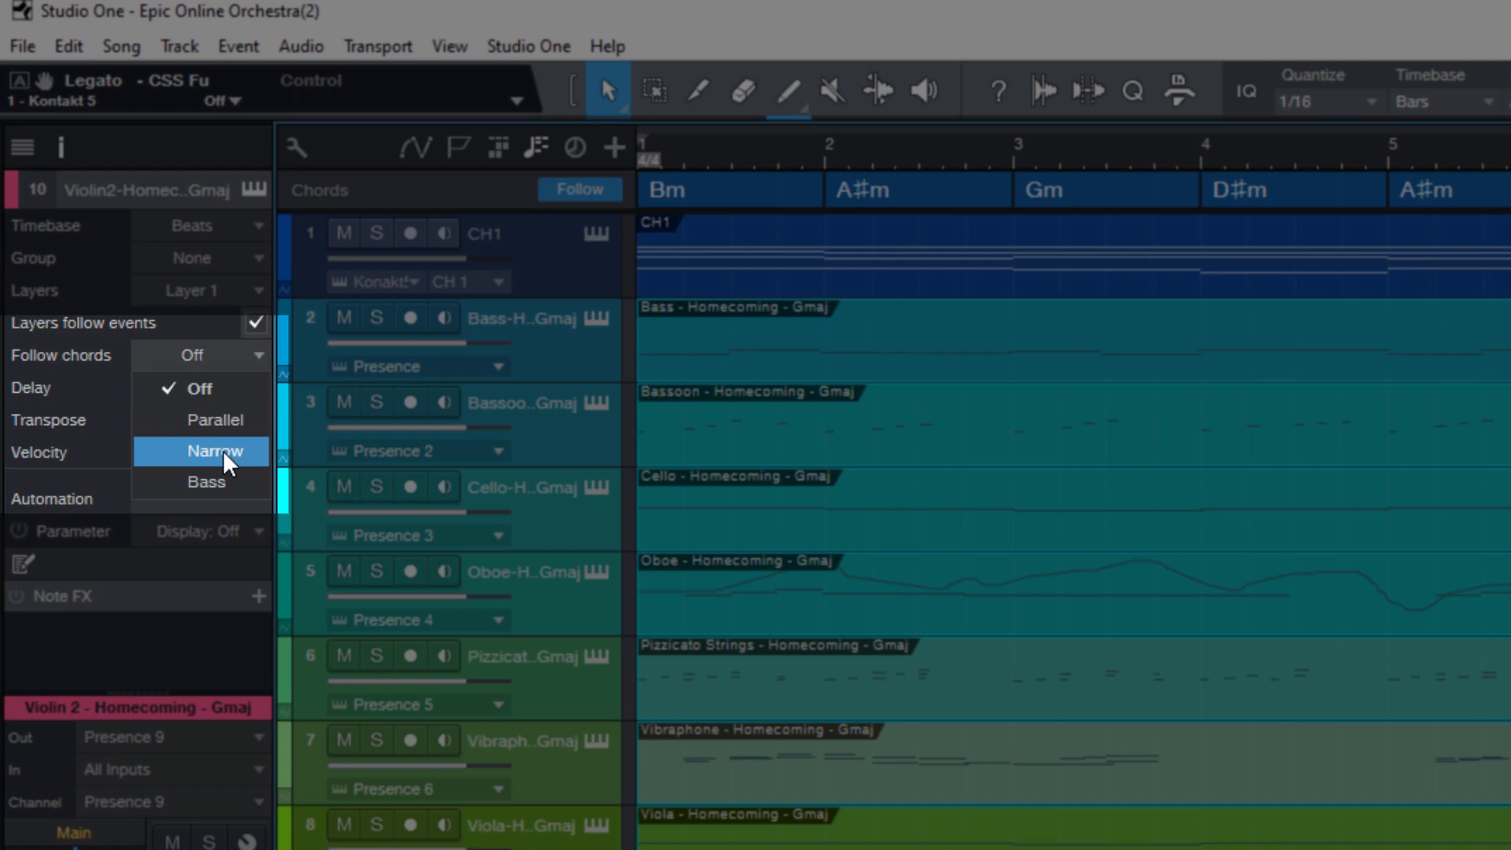
pyautogui.click(223, 450)
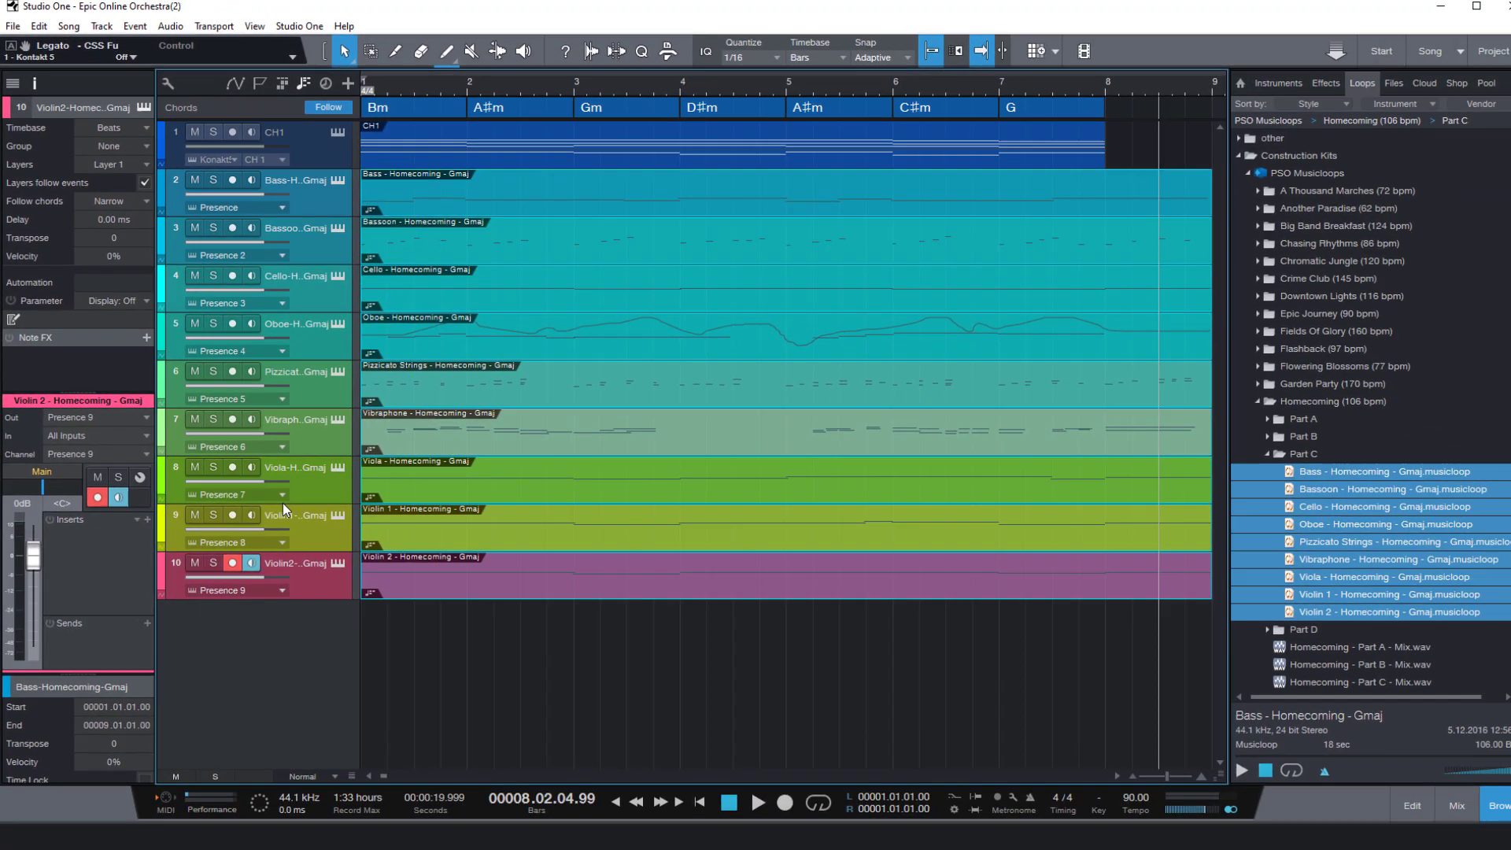
# Play the song from the start, mute the CH1 track during playback, and stop.
pyautogui.click(317, 536)
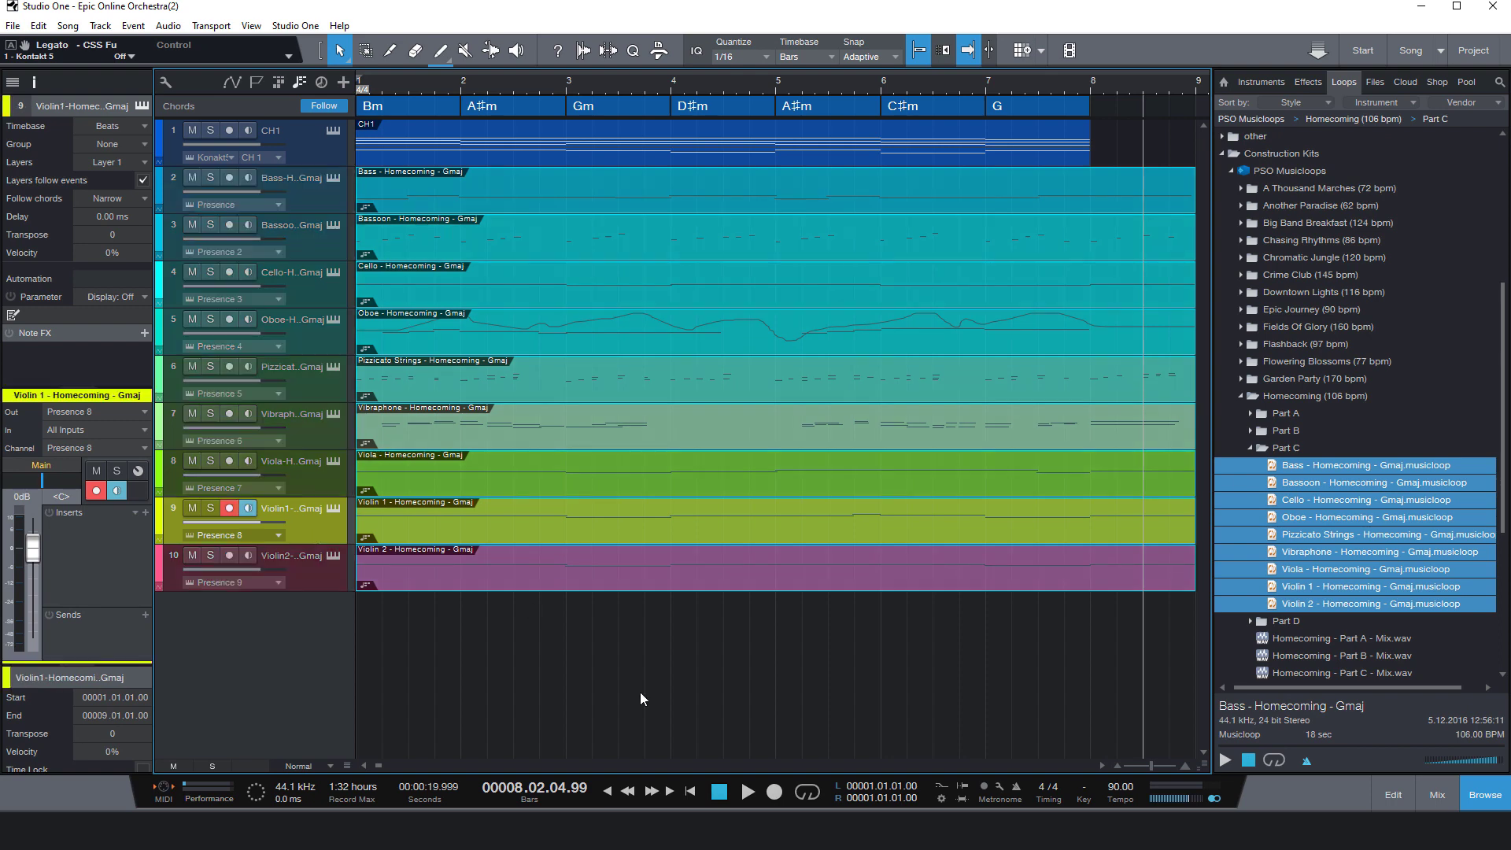
pyautogui.click(718, 789)
pyautogui.press('space')
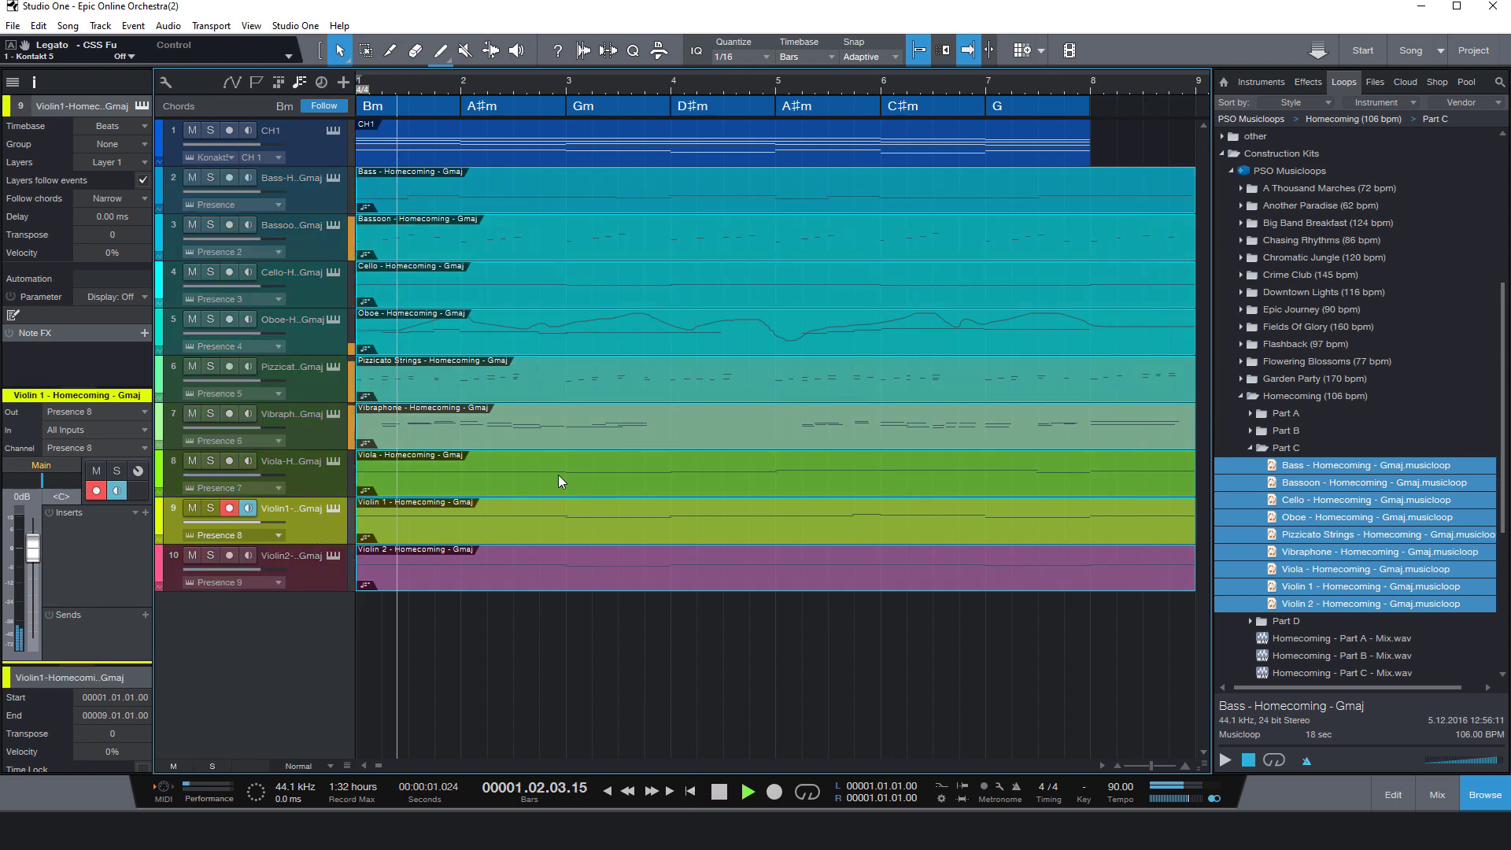
pyautogui.click(190, 133)
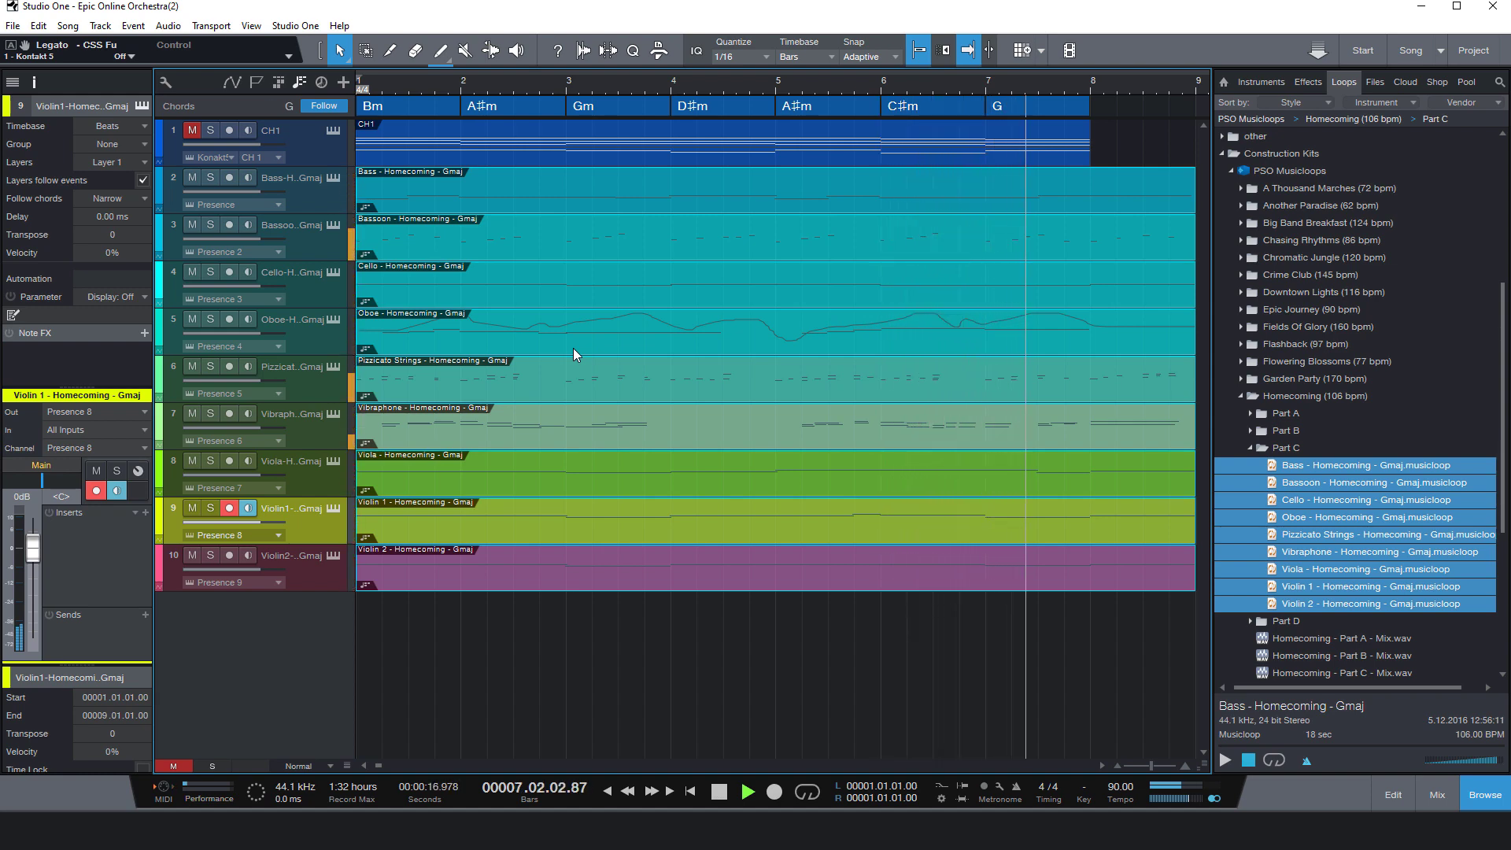
pyautogui.click(719, 795)
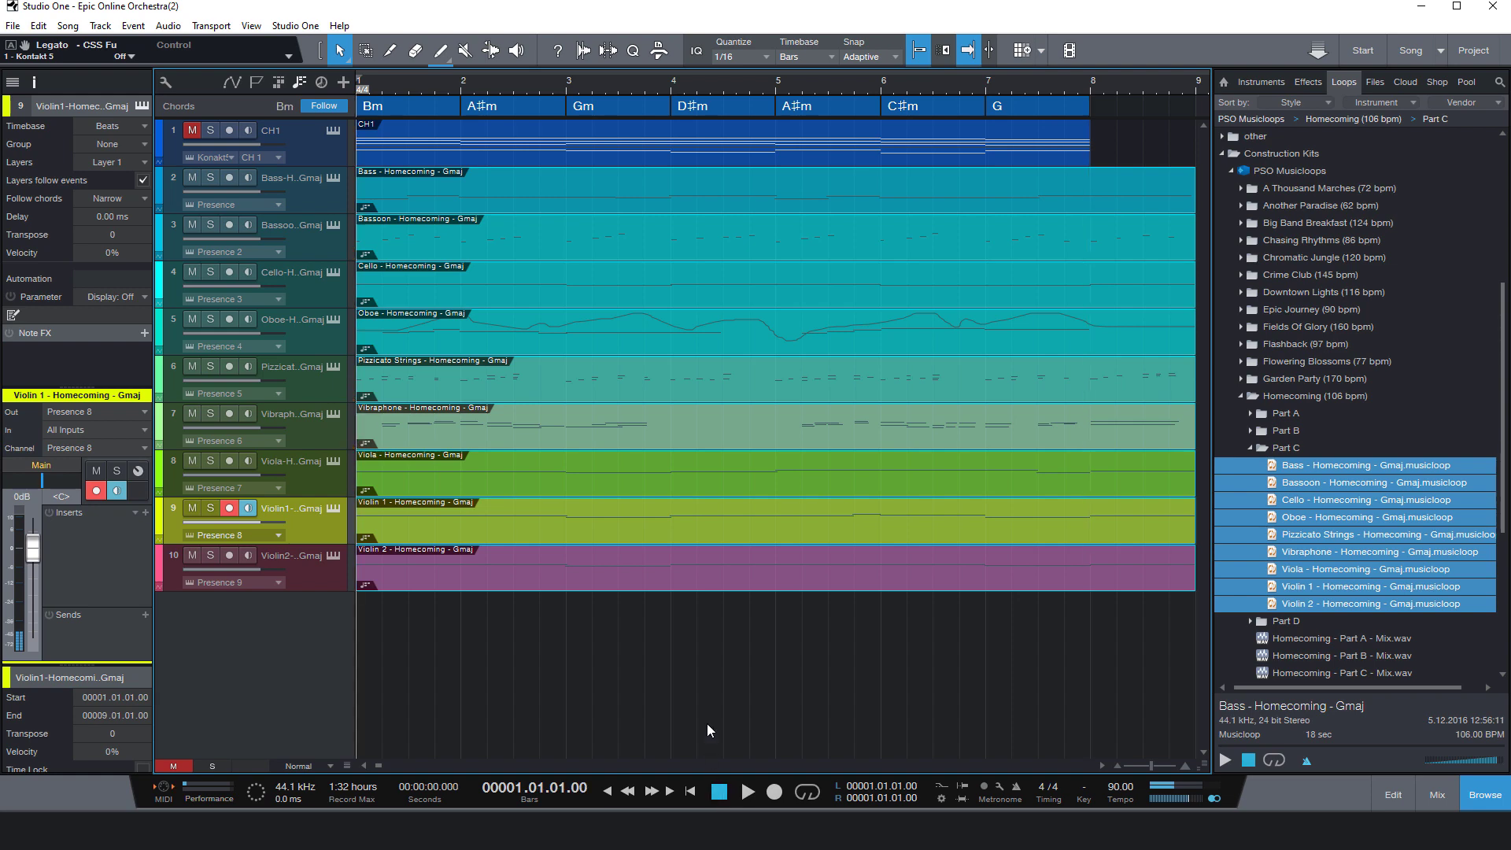
pyautogui.click(706, 706)
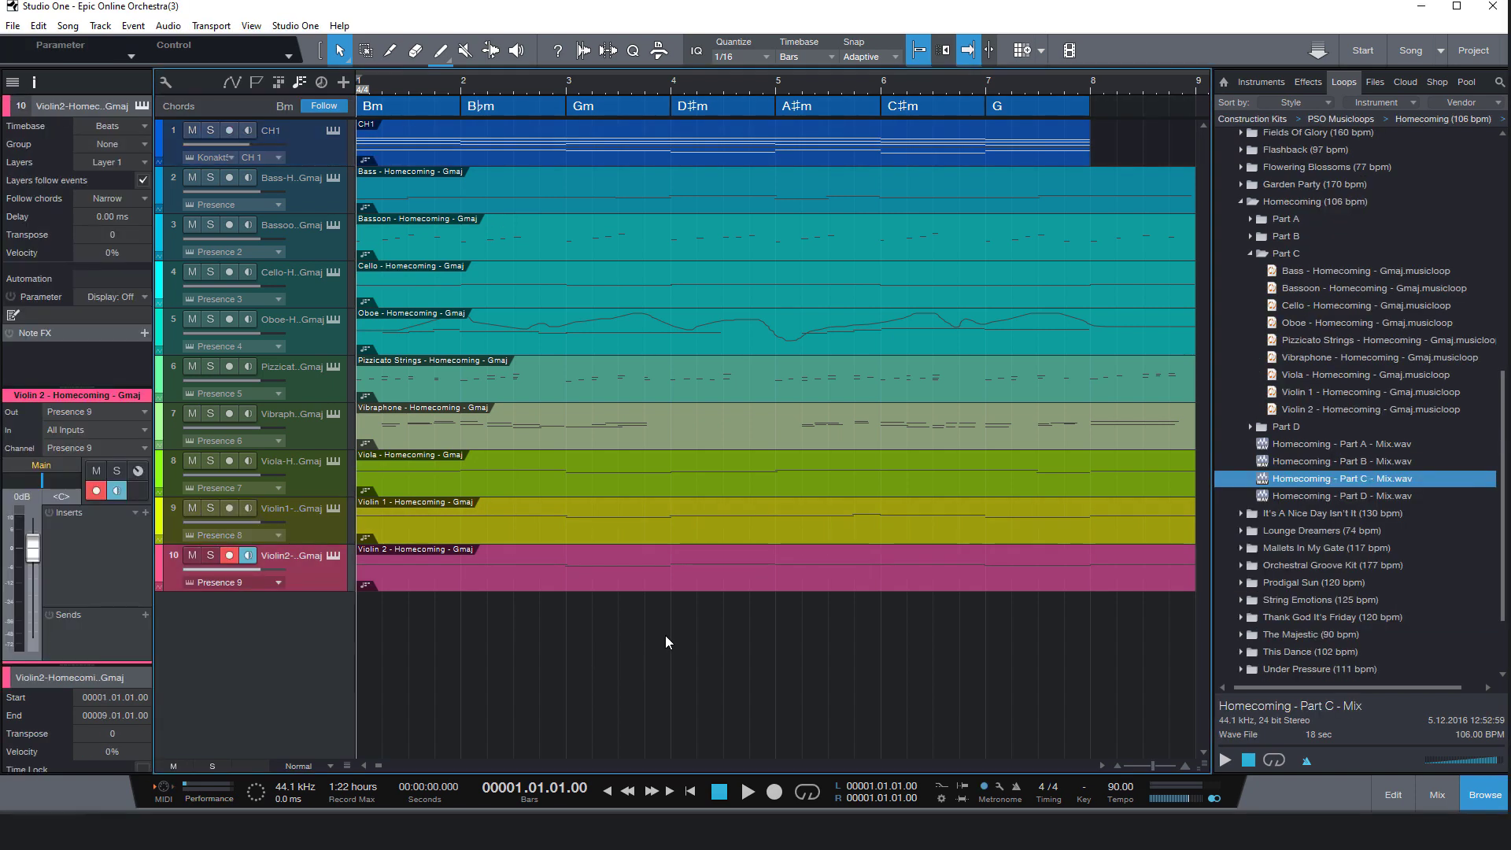
# Play back the arrangement, change the chord track's bar 2 chord to G♭m, and restart playback.
pyautogui.press('space')
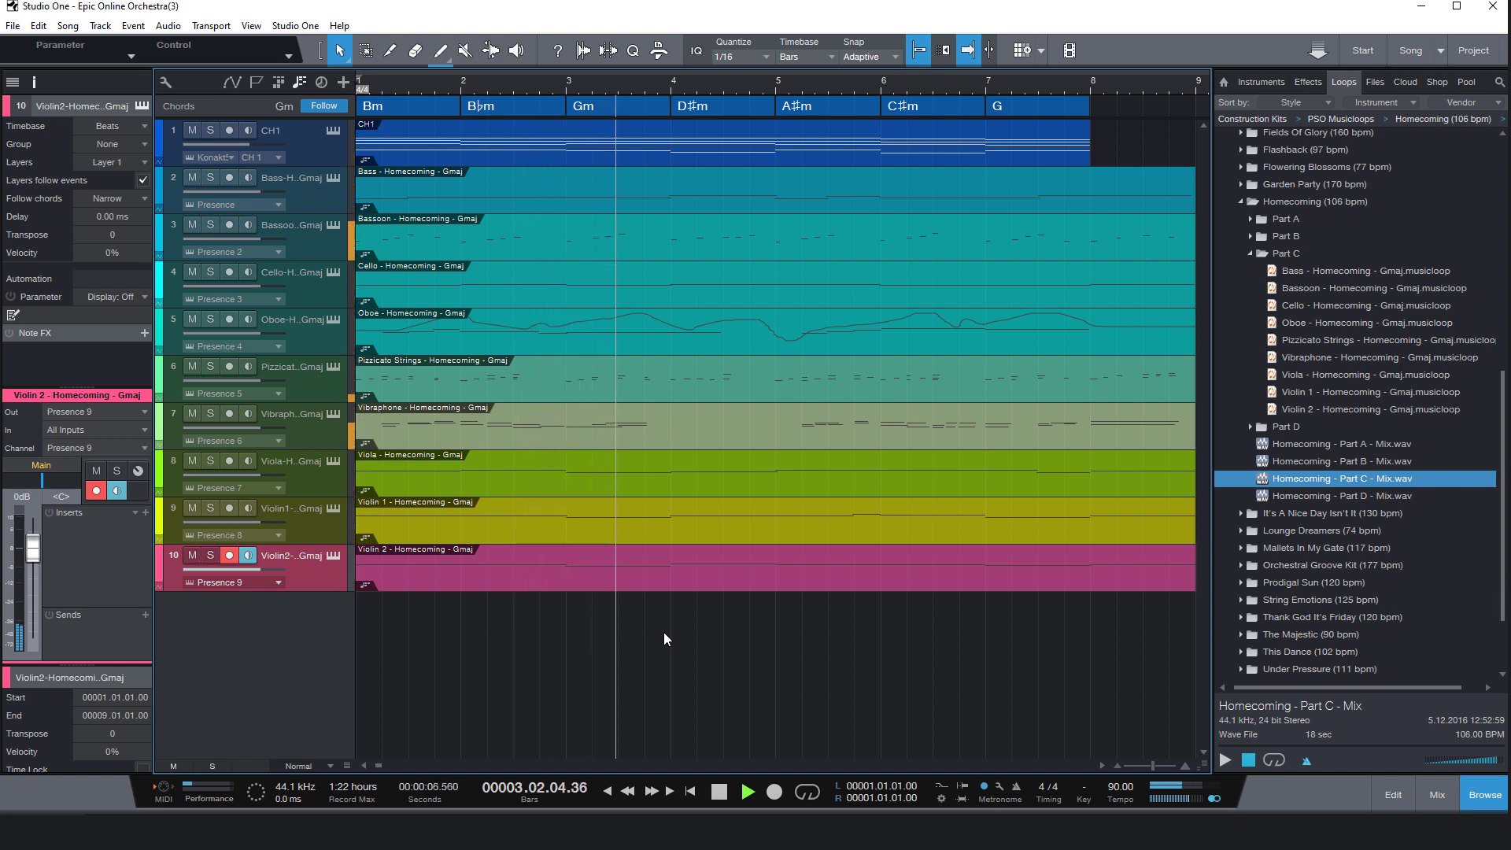
pyautogui.press('space')
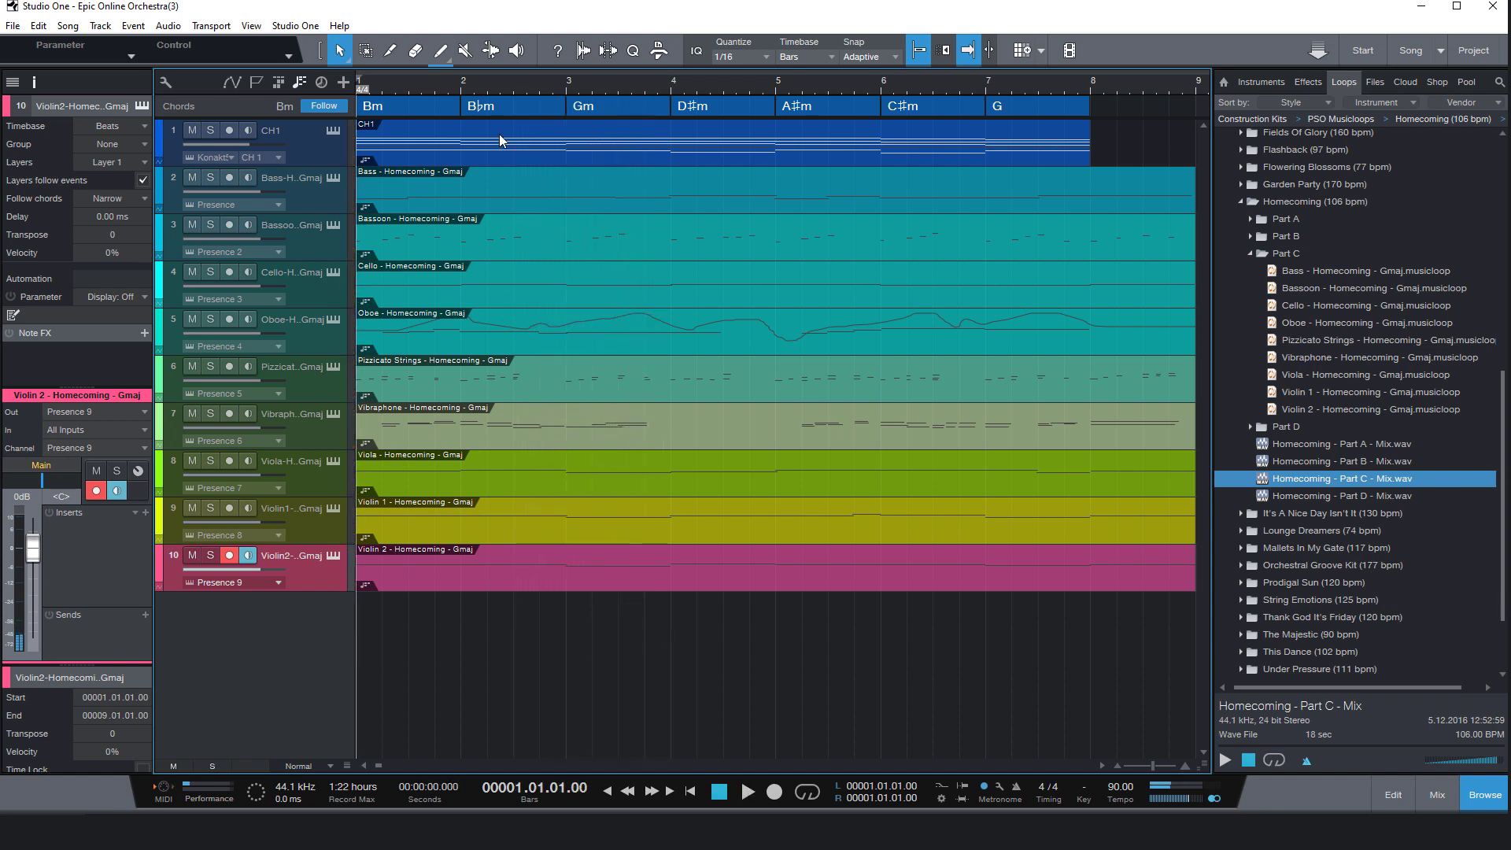
pyautogui.doubleClick(503, 105)
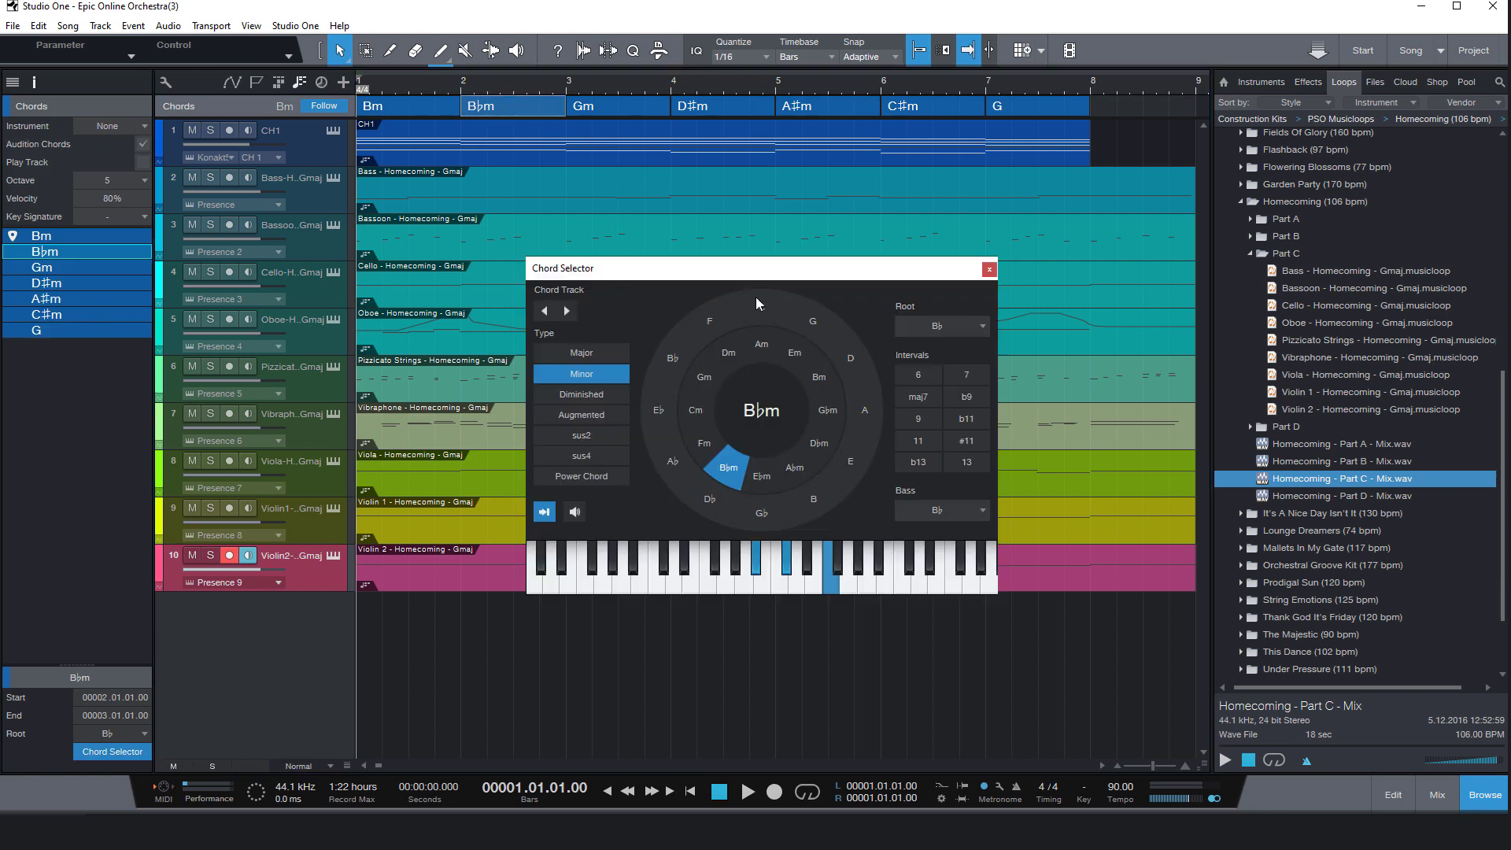
pyautogui.click(827, 409)
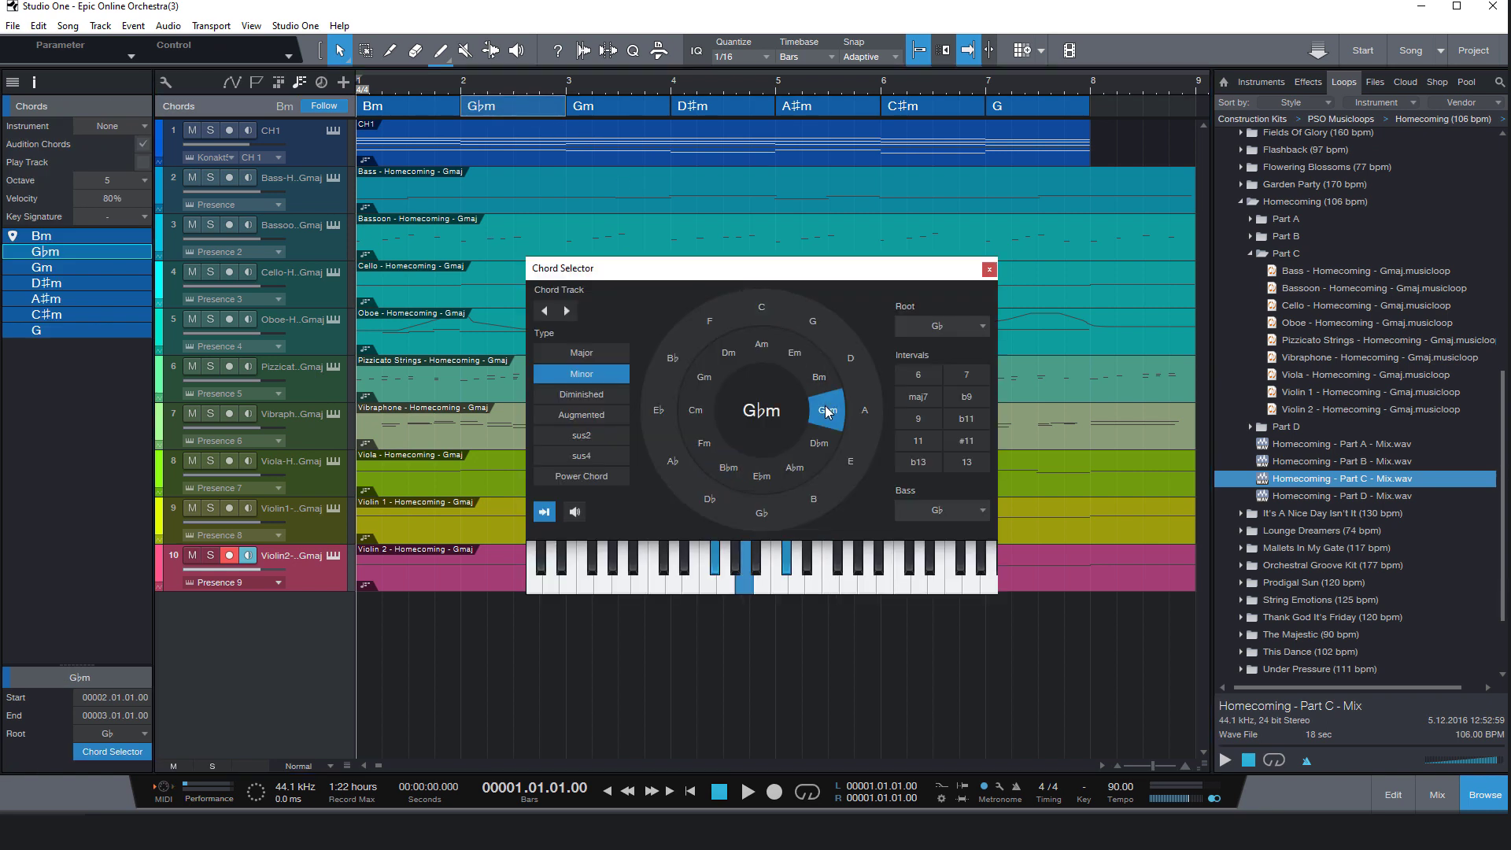
pyautogui.press('space')
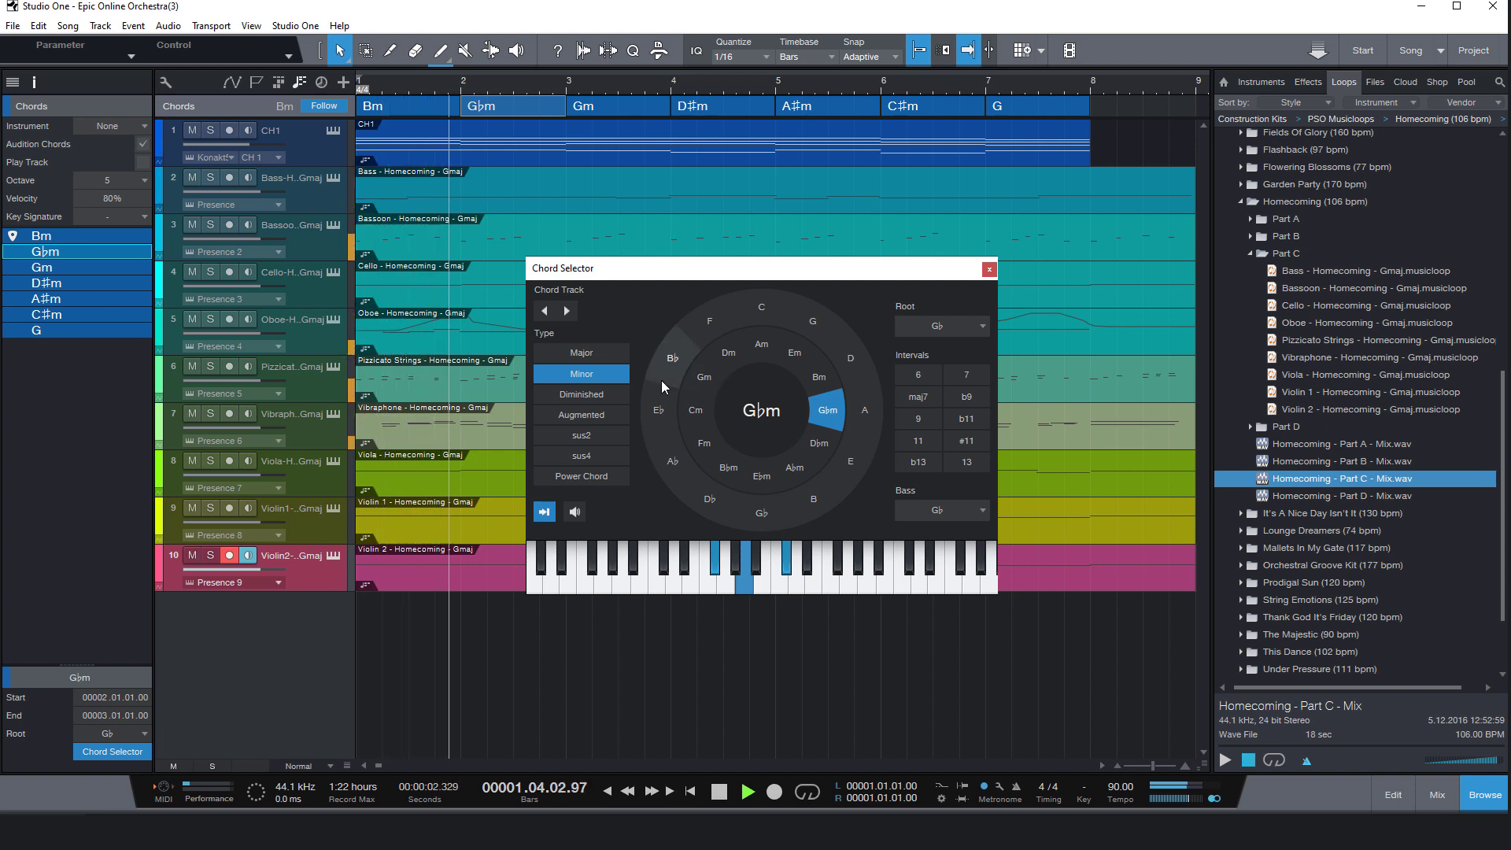
# Change the chord track's following chords to G in bar 3, A in bar 4 and Bm in bar 5.
pyautogui.click(567, 311)
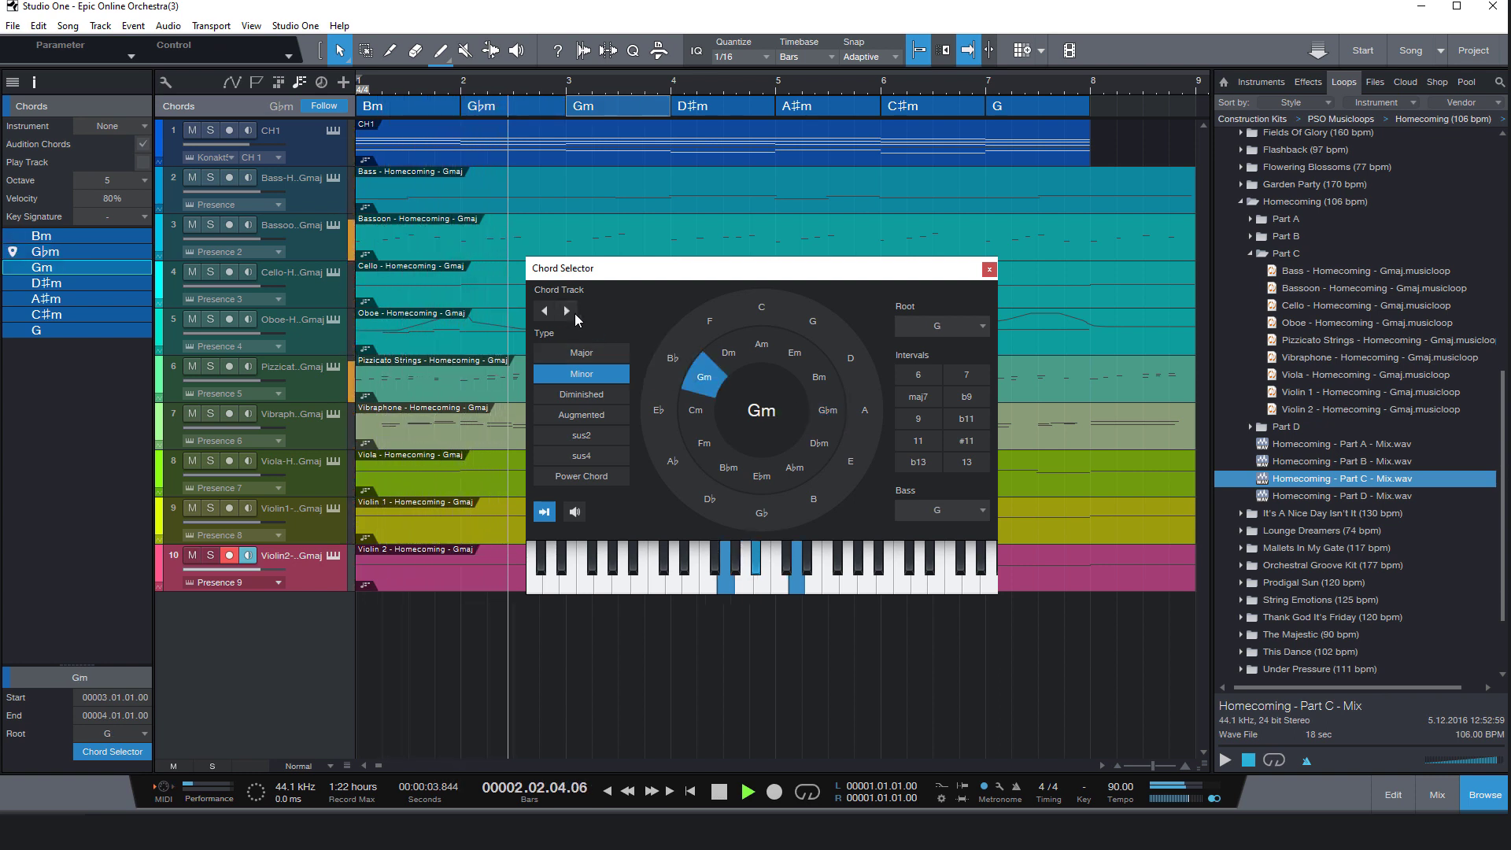
pyautogui.click(816, 323)
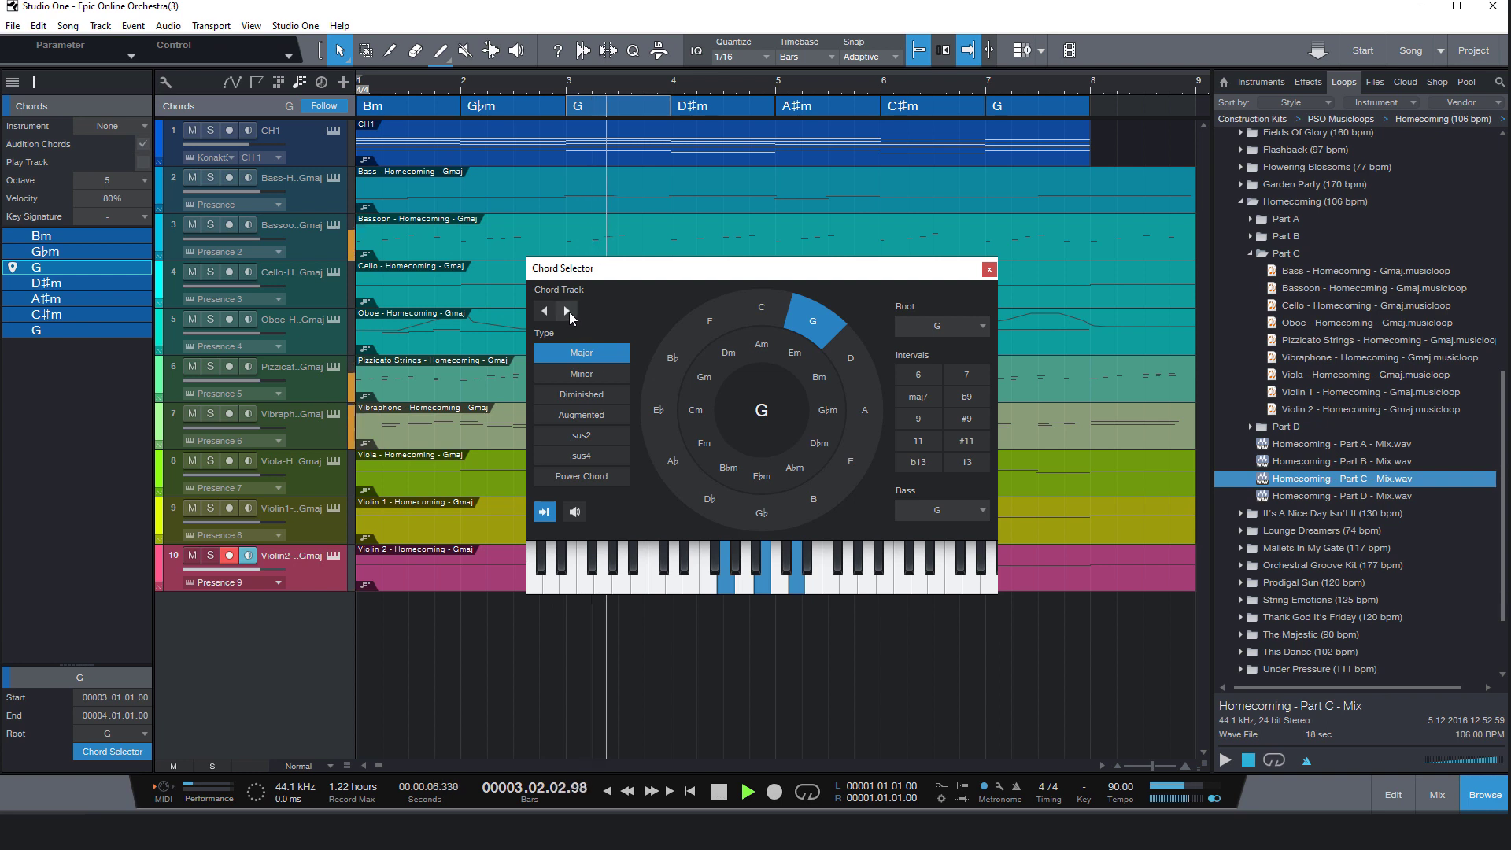
pyautogui.click(568, 311)
pyautogui.click(863, 409)
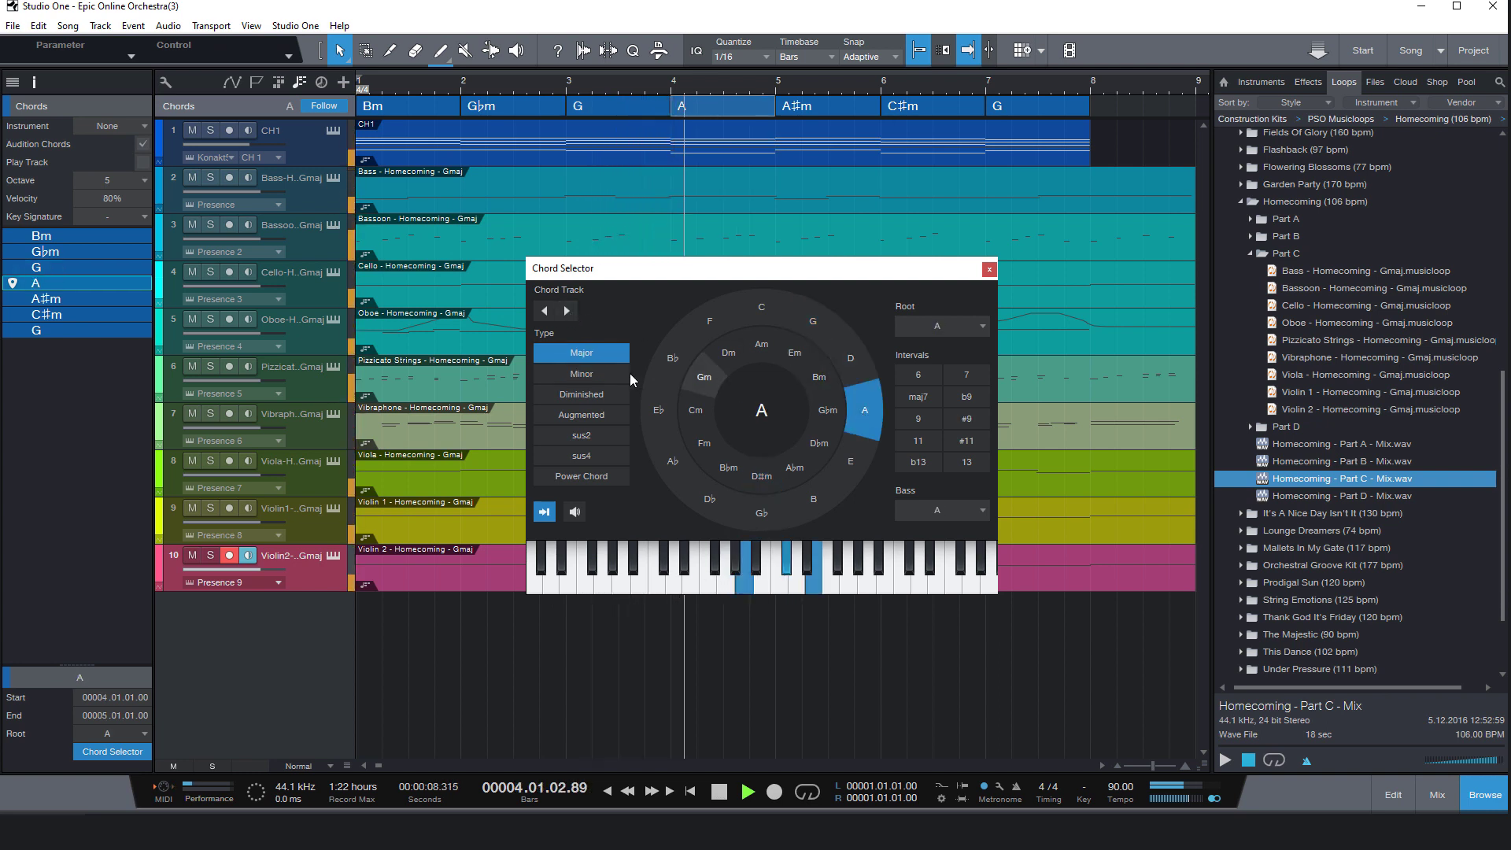
pyautogui.click(574, 313)
pyautogui.click(815, 380)
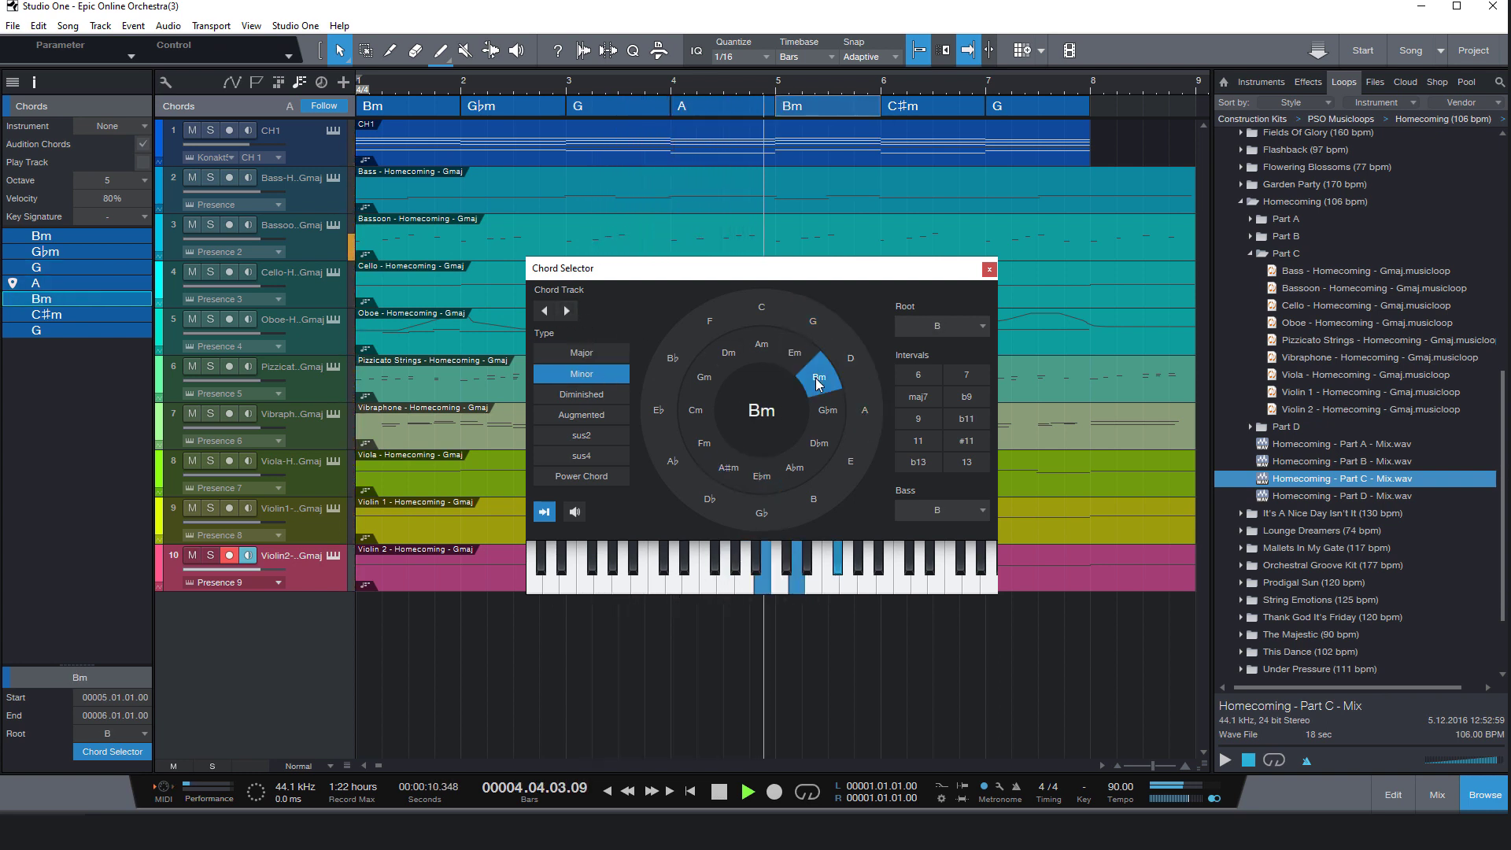